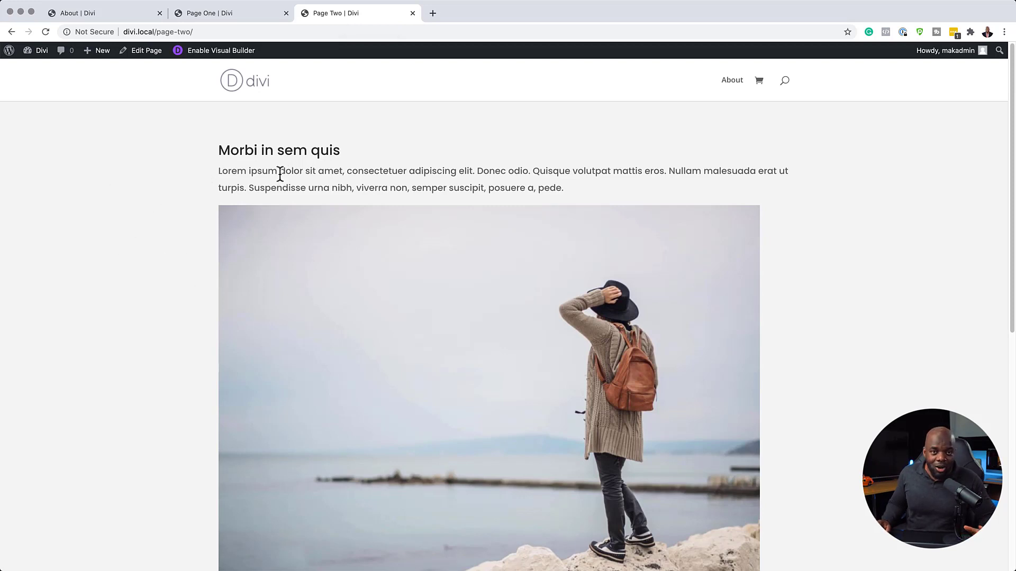
- View the published Page One and the About page to compare their body designs
left_click(225, 13)
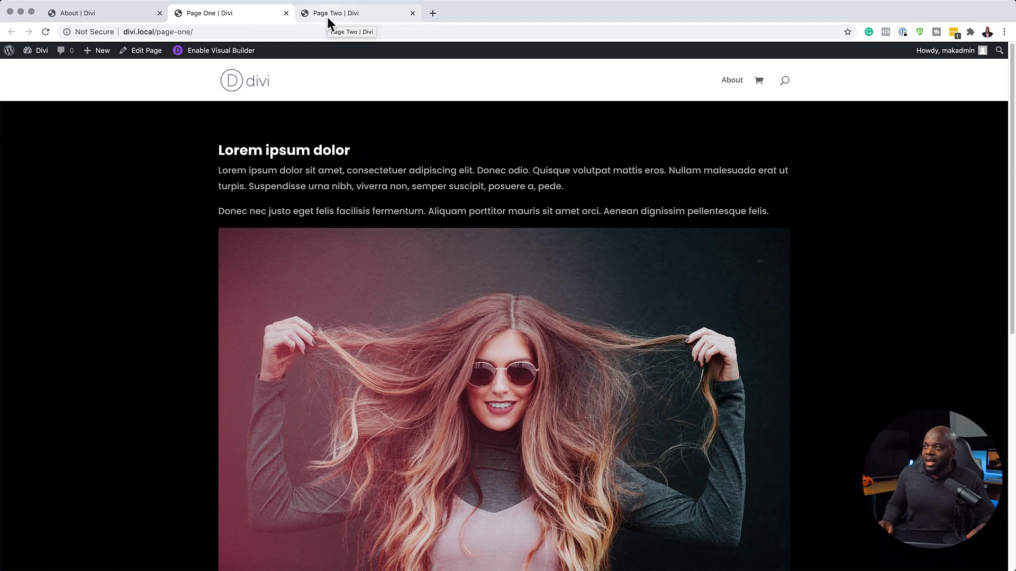
left_click(123, 15)
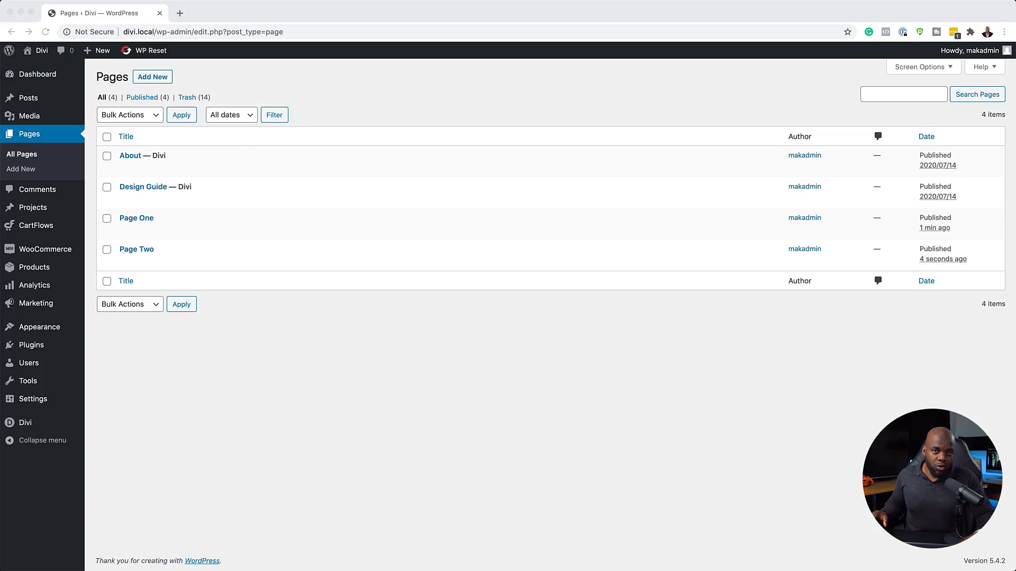
- Create a new Divi Theme Builder template assigned only to the specific page Page One
mouse_move(18, 426)
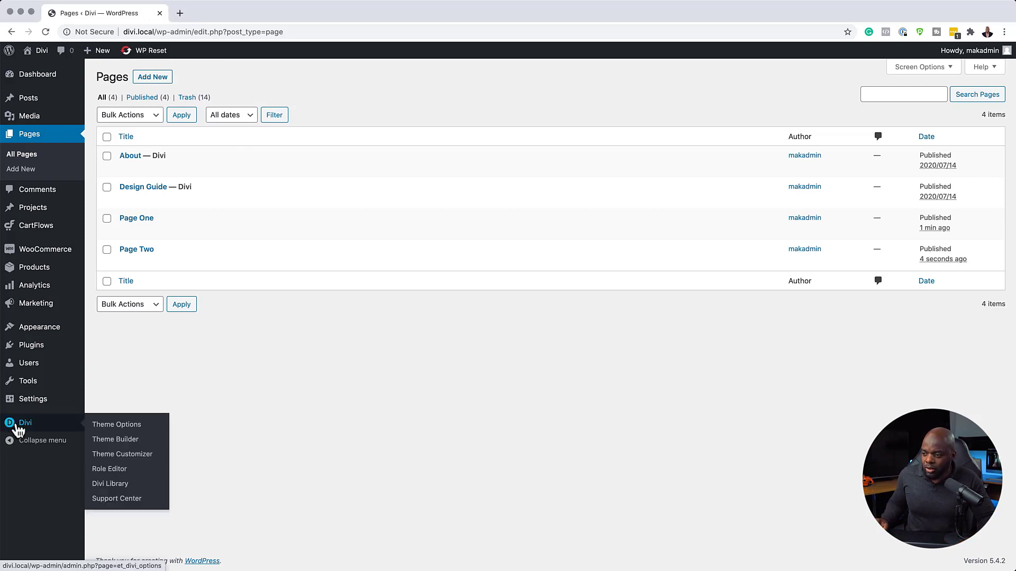
left_click(125, 443)
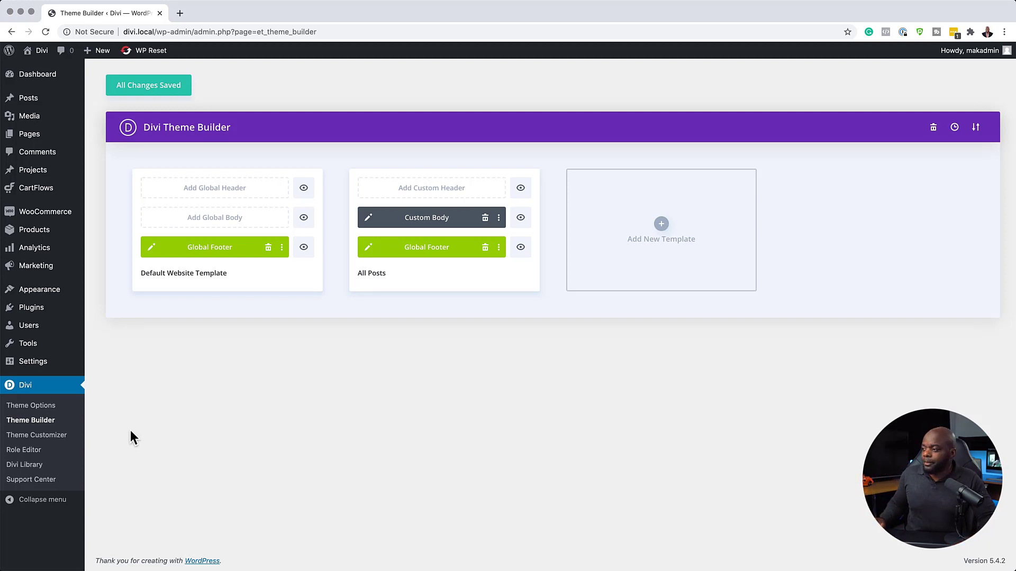
left_click(664, 224)
mouse_move(594, 193)
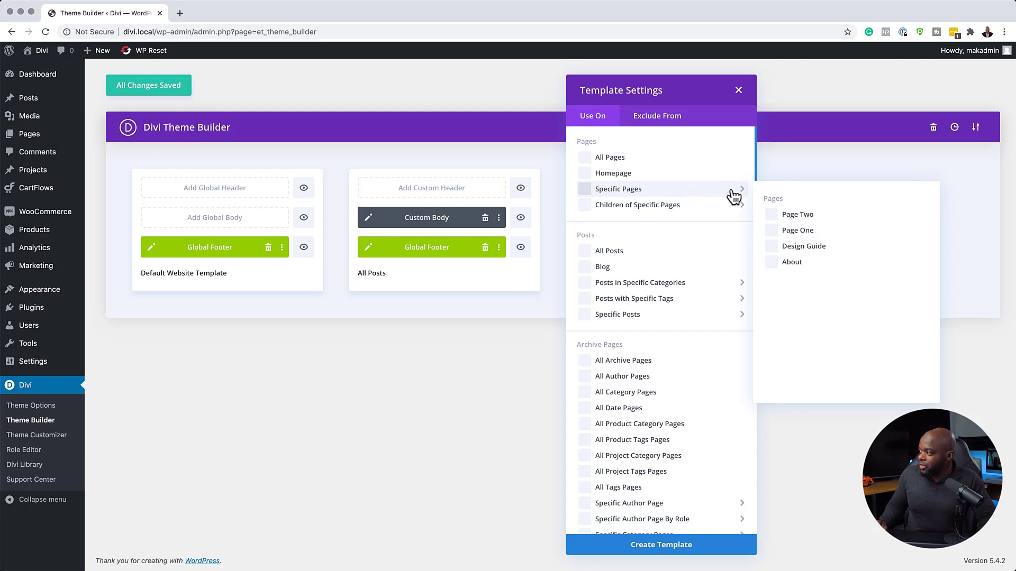
left_click(771, 231)
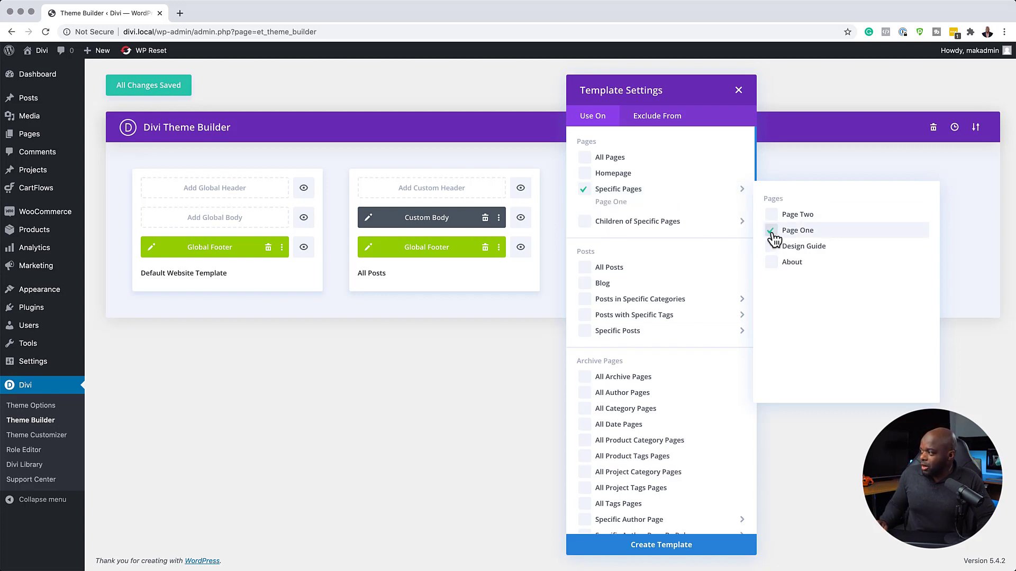
left_click(681, 551)
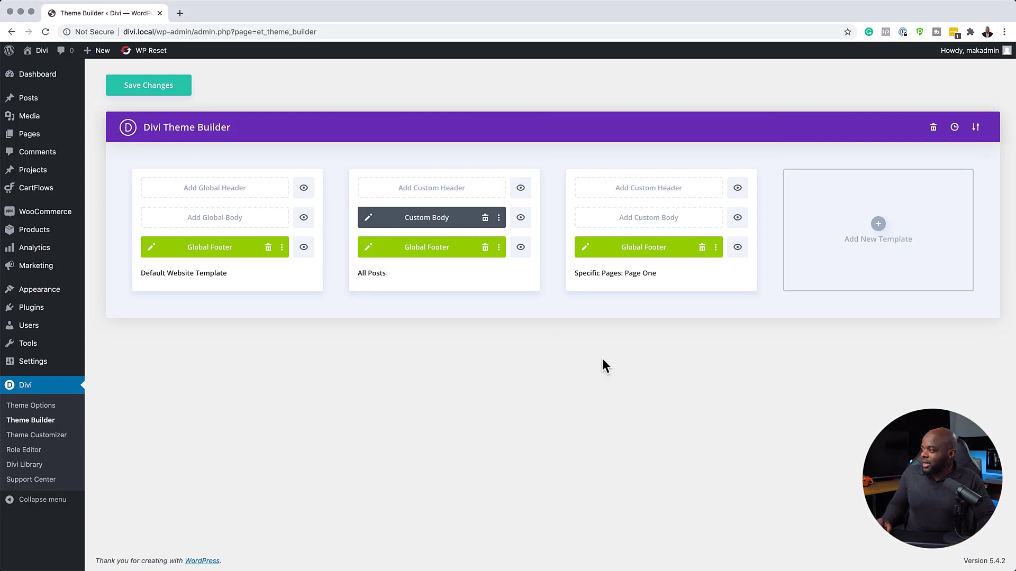
- Start a custom body for the Page One template, building it from scratch
left_click(644, 227)
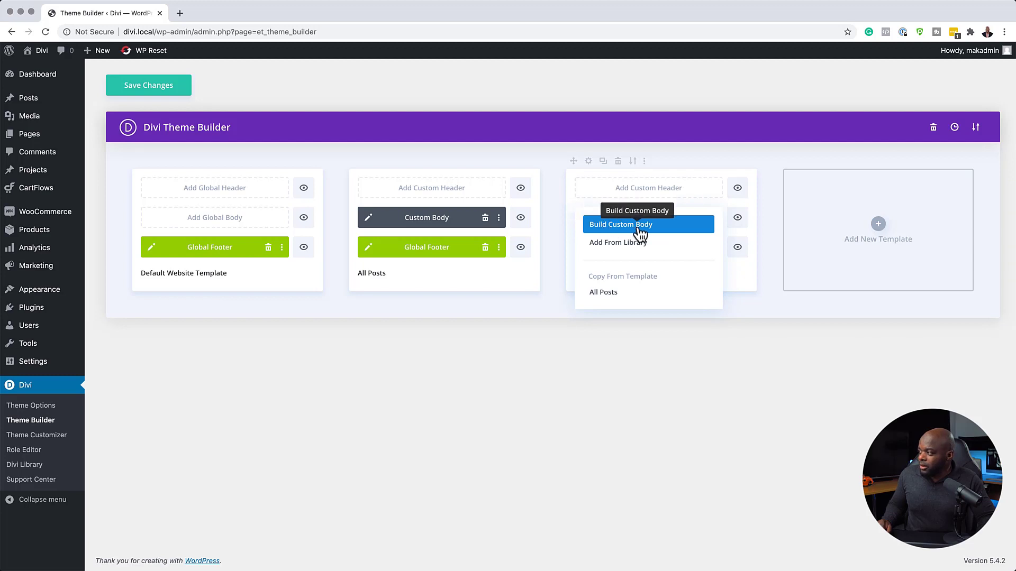
left_click(640, 228)
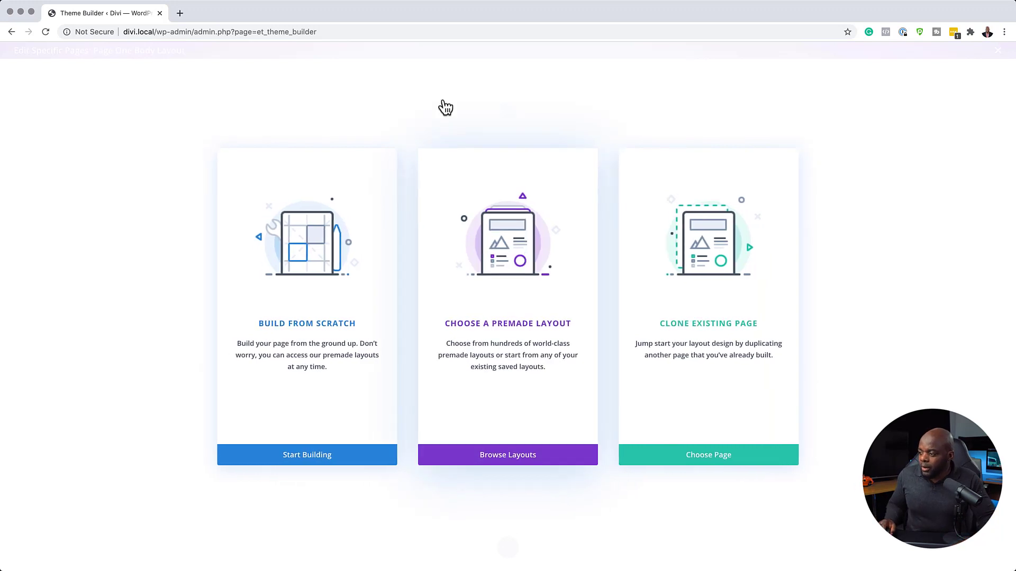
left_click(313, 455)
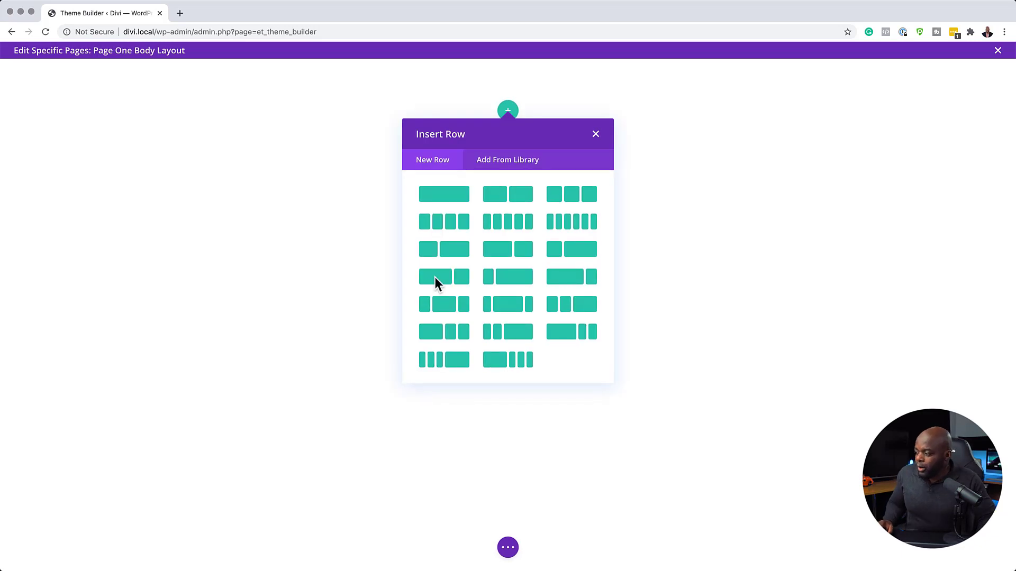
- Set the section background color to black in the body layout settings and save the settings
left_click(508, 549)
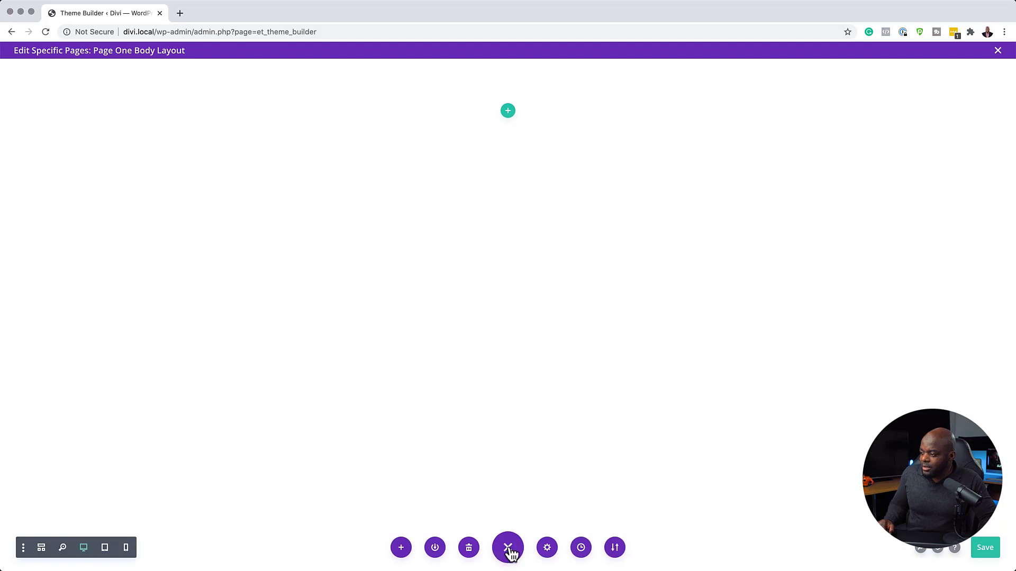
left_click(547, 550)
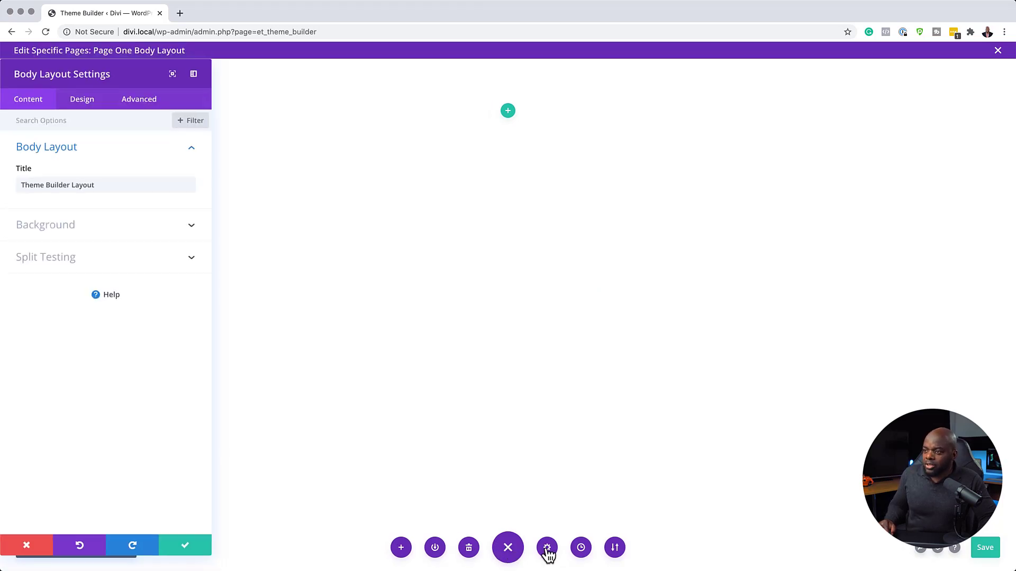
left_click(70, 228)
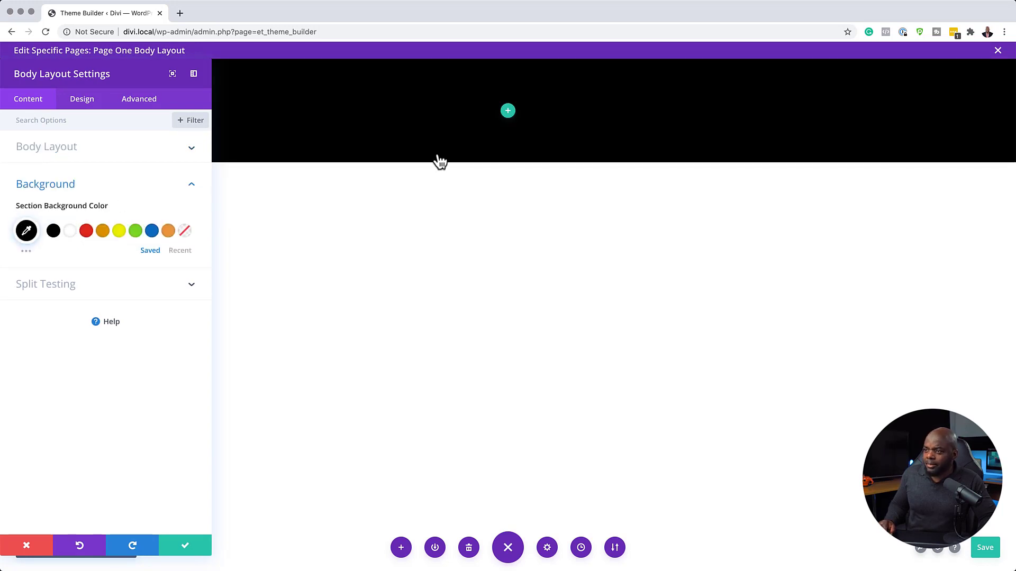
left_click(167, 183)
mouse_move(199, 563)
left_click(182, 546)
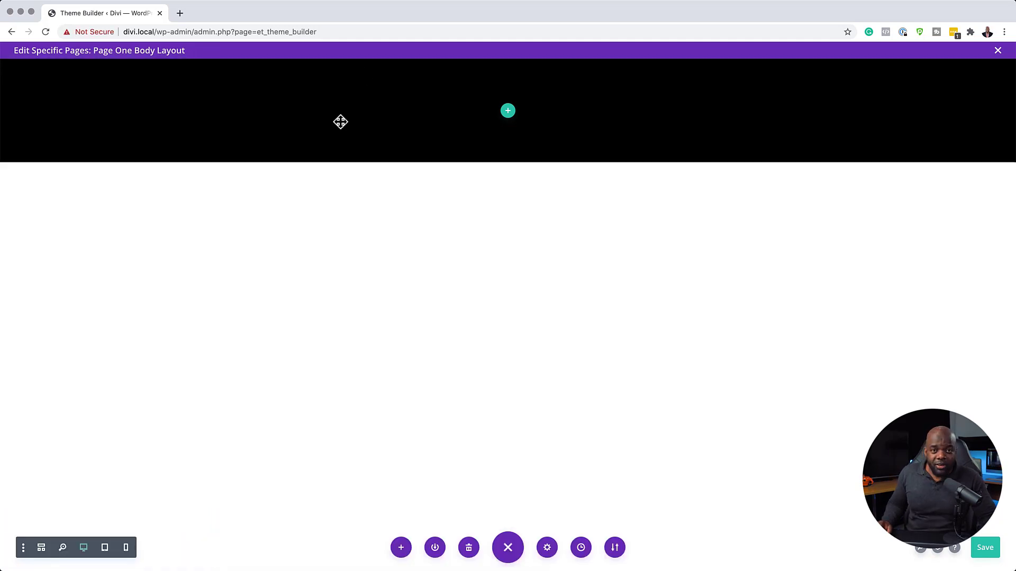
- Insert a single-column row in the black section and add a Post Content module to it
mouse_move(284, 94)
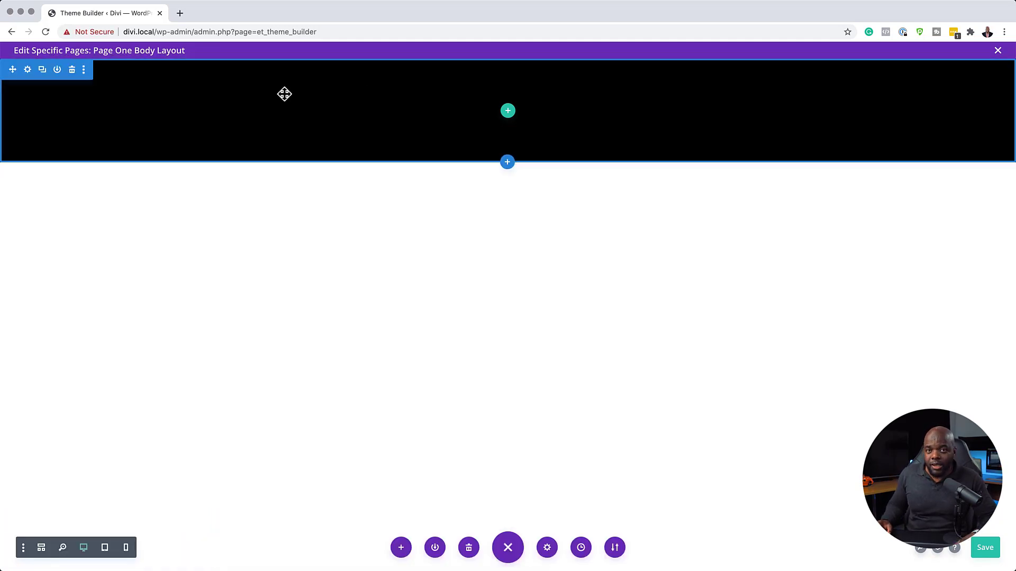
left_click(508, 111)
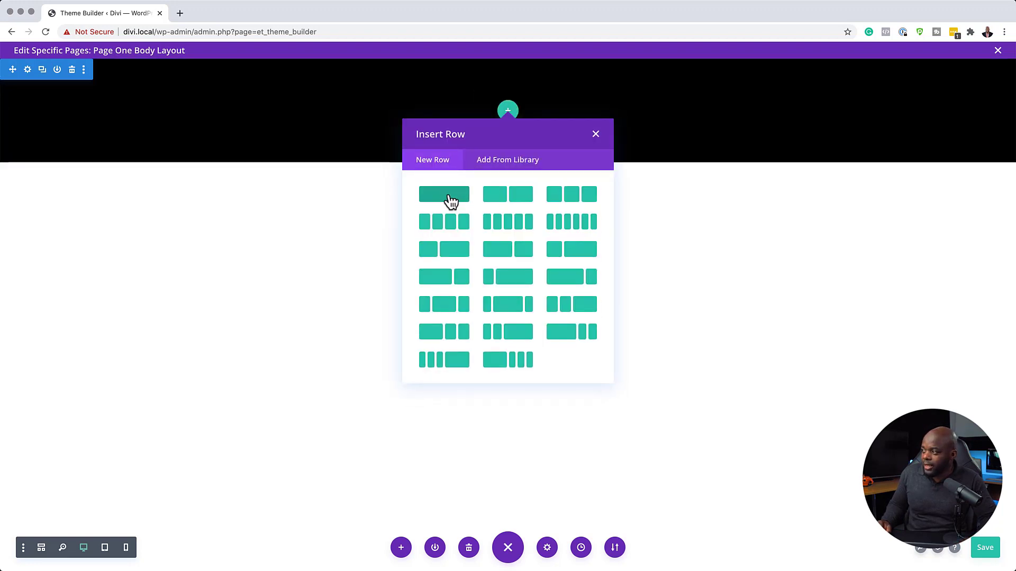
left_click(452, 202)
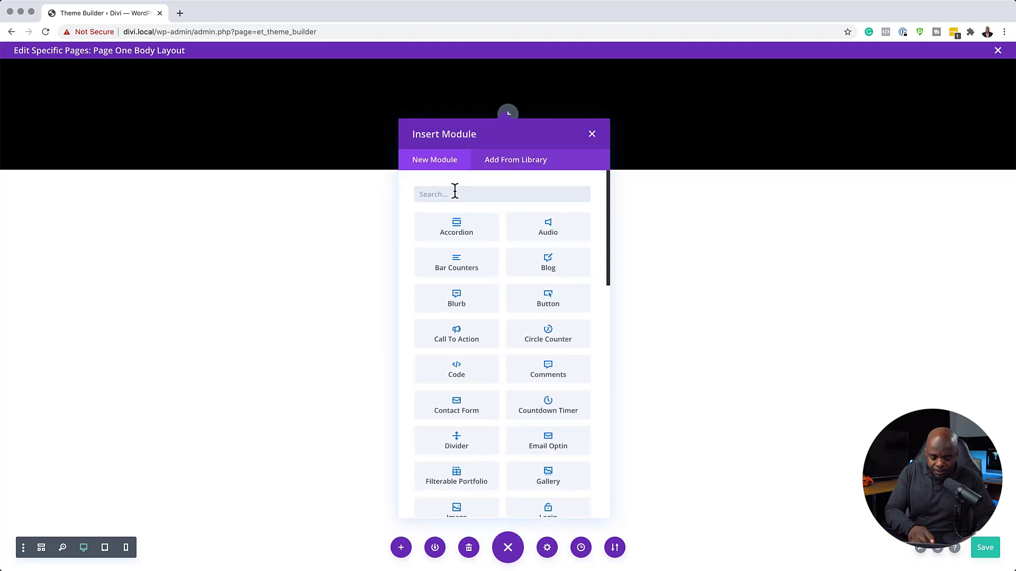
type("post")
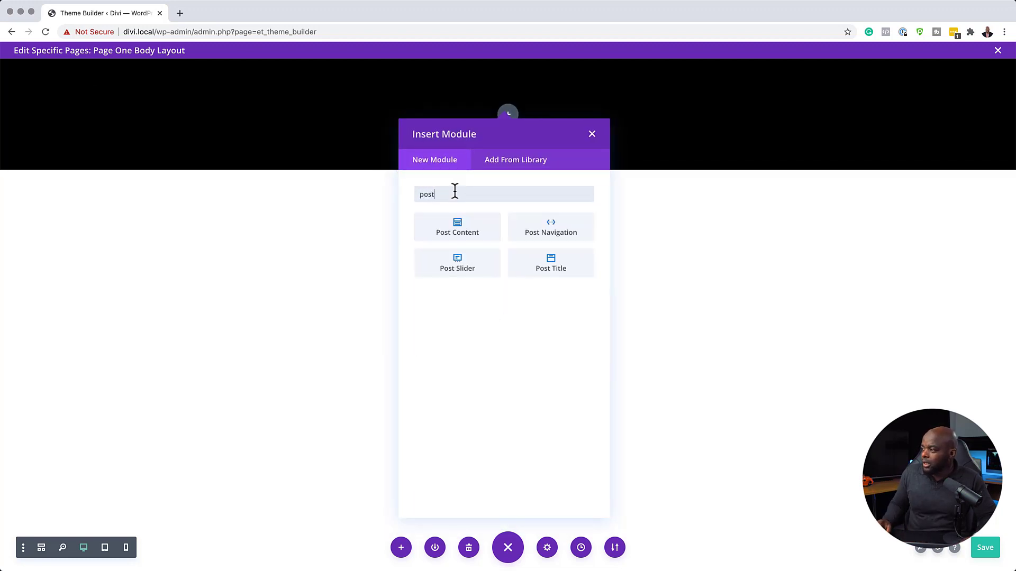
left_click(459, 234)
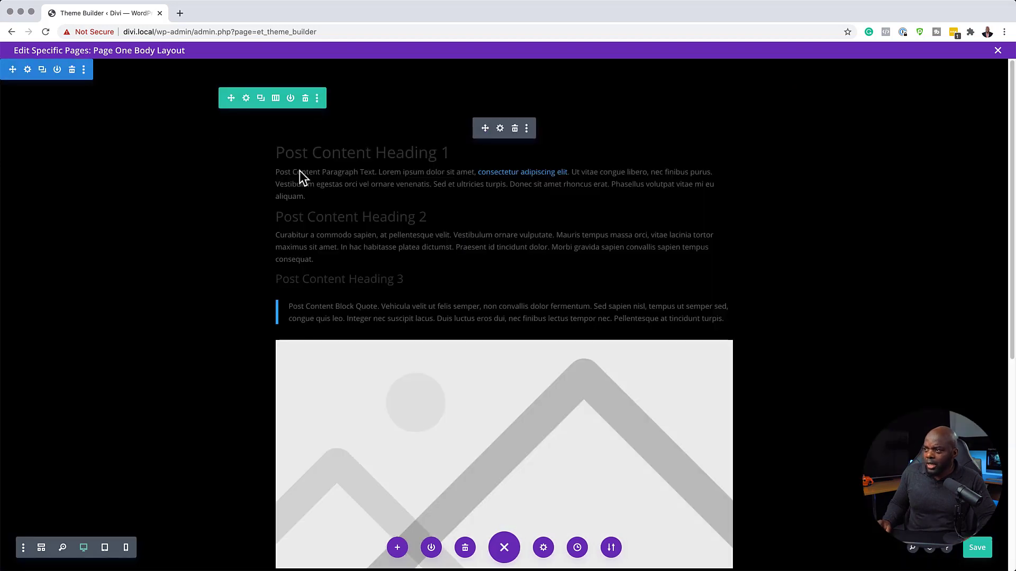
scroll(261, 359, "down", 7)
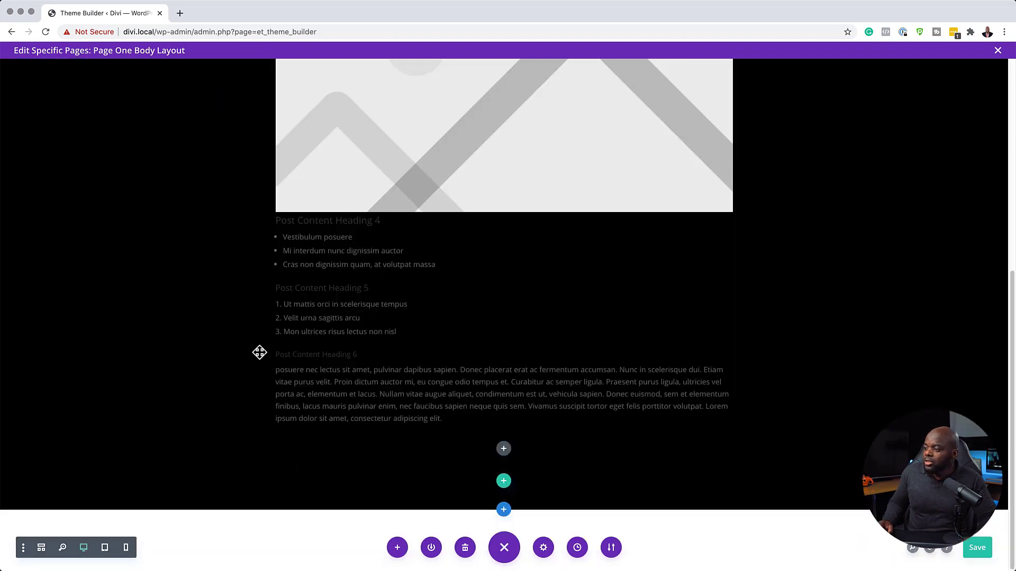
scroll(260, 353, "up", 7)
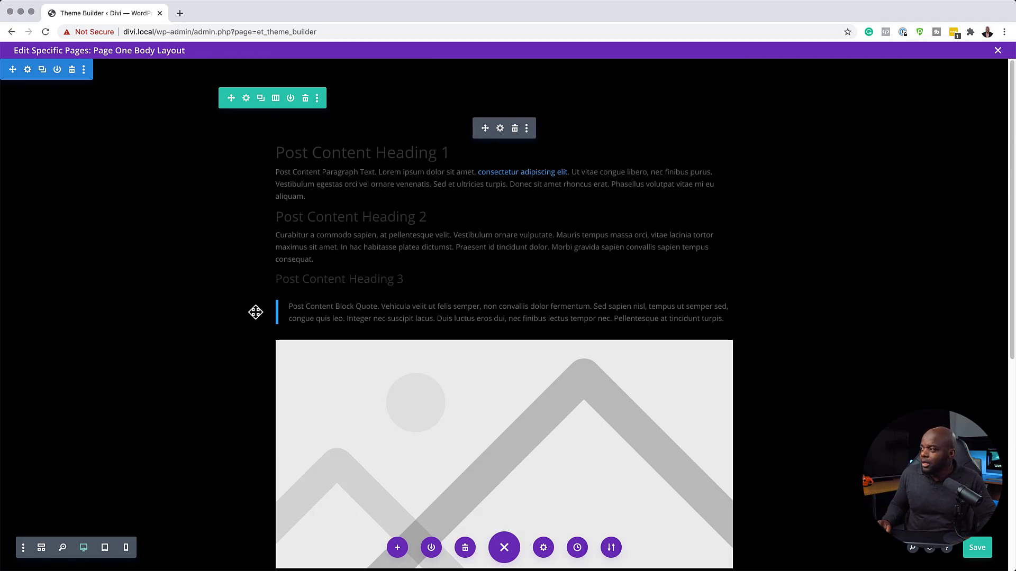
- Open the Post Content module's settings beside the layout and set the H1 heading text color to white (#ffffff)
left_click(500, 128)
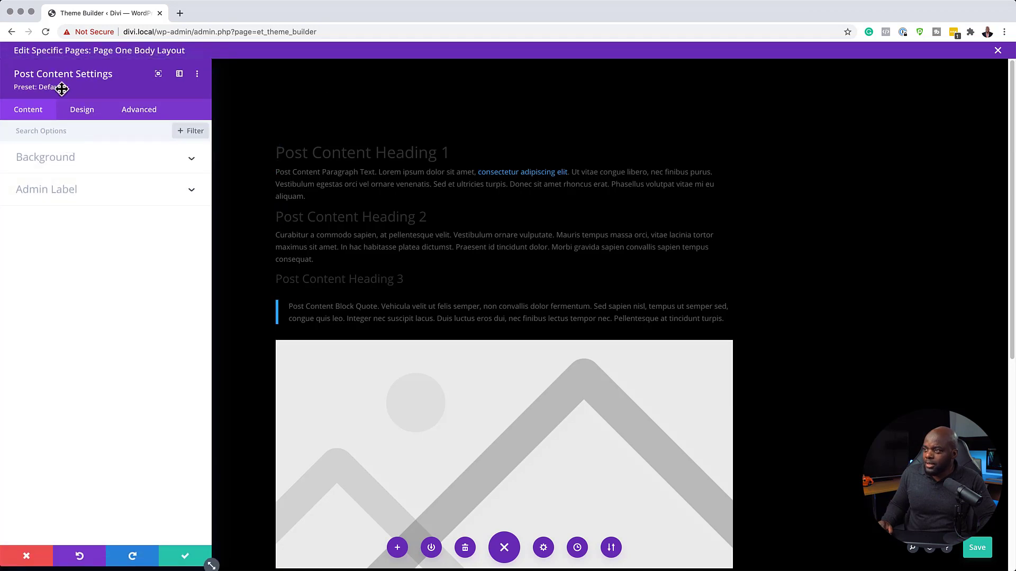
left_click(180, 75)
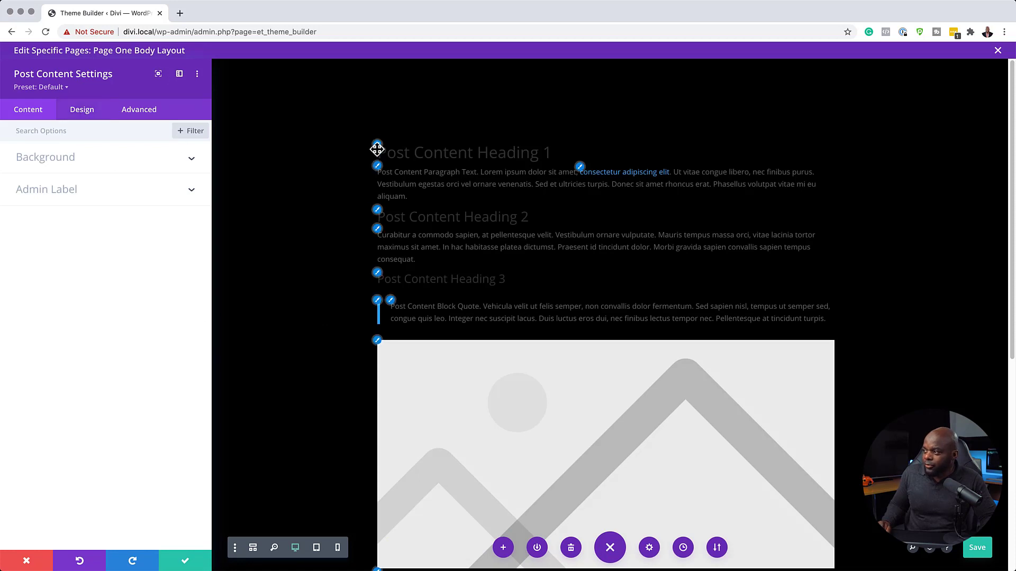
left_click(377, 147)
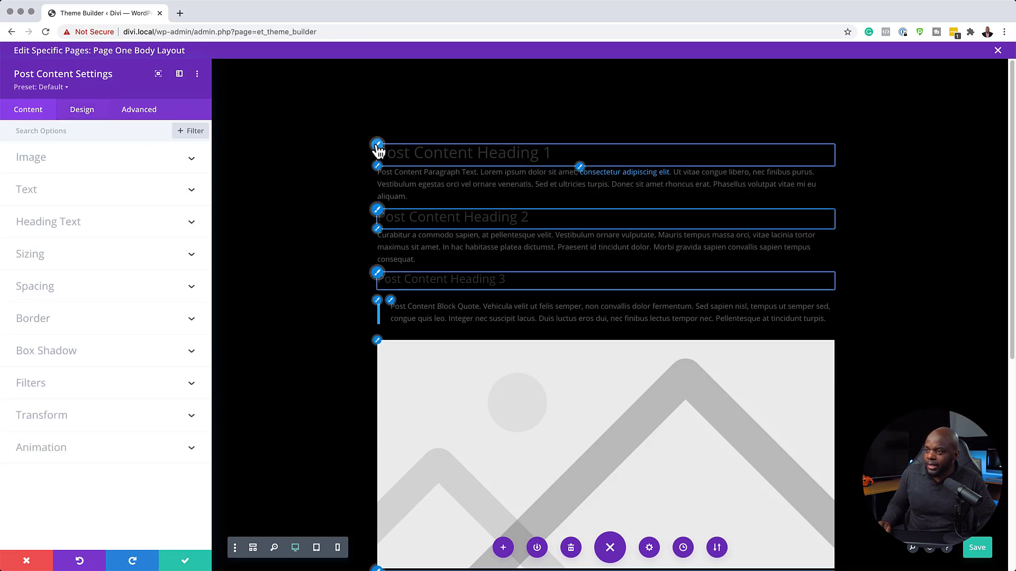
left_click(377, 144)
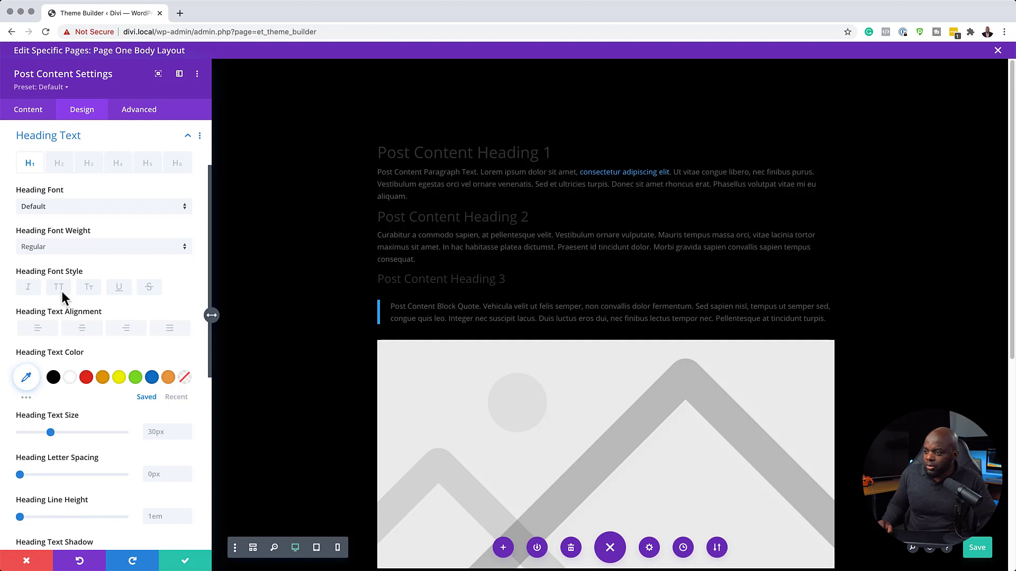
left_click(71, 377)
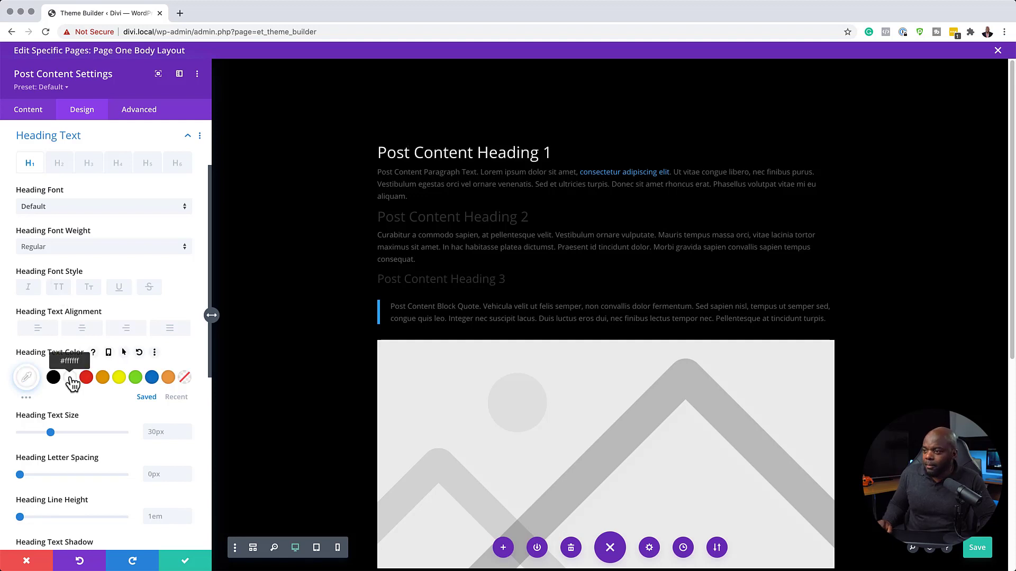
- Set the H1 heading font to Poppins with Bold weight and a text size of 48px
left_click(54, 209)
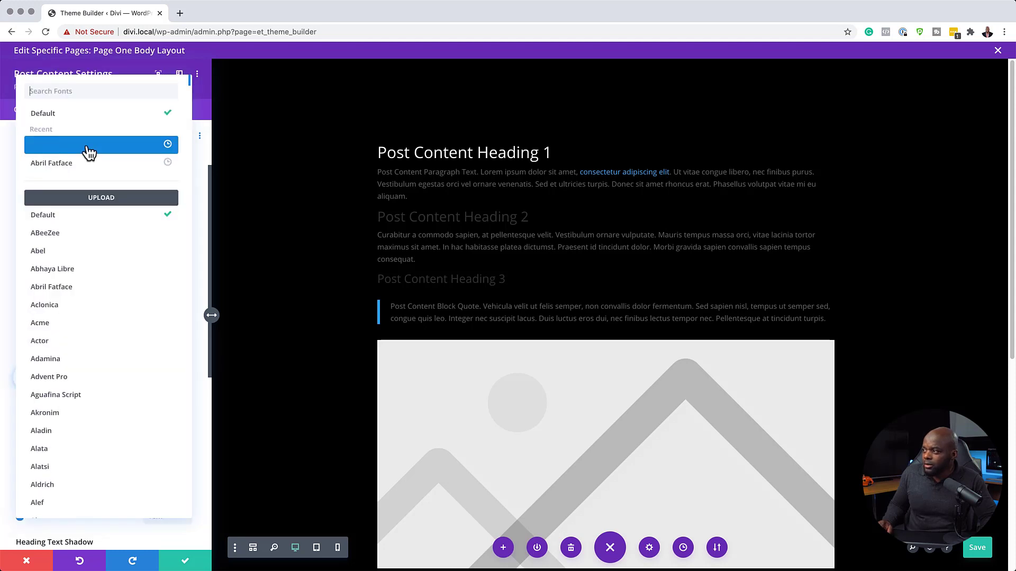
left_click(89, 153)
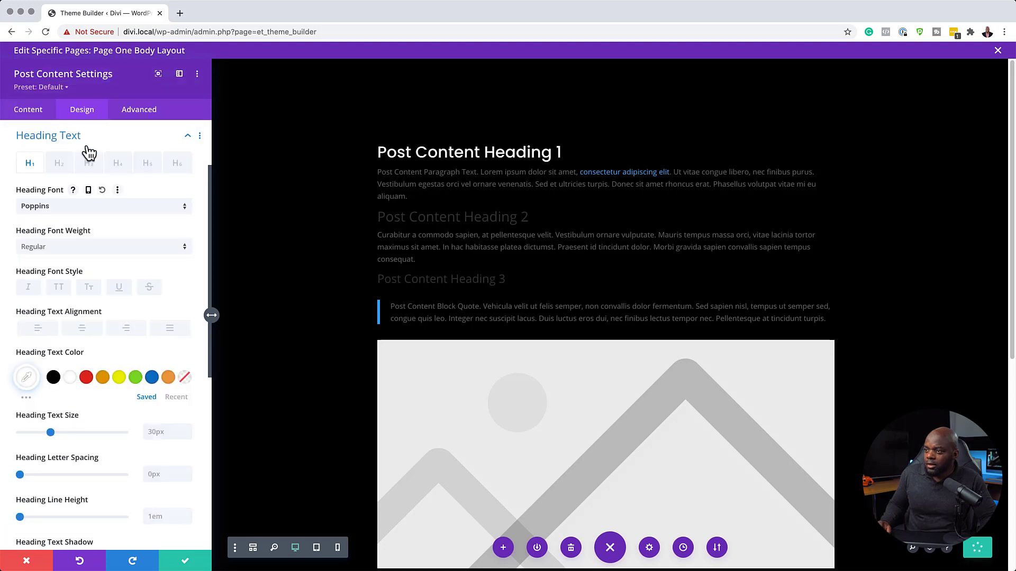
left_click(91, 246)
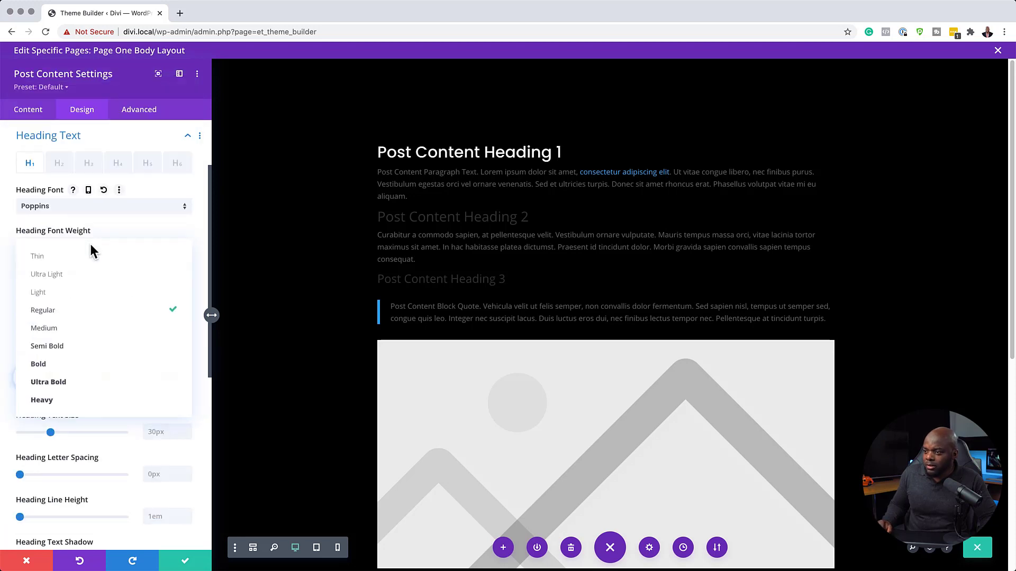
left_click(73, 371)
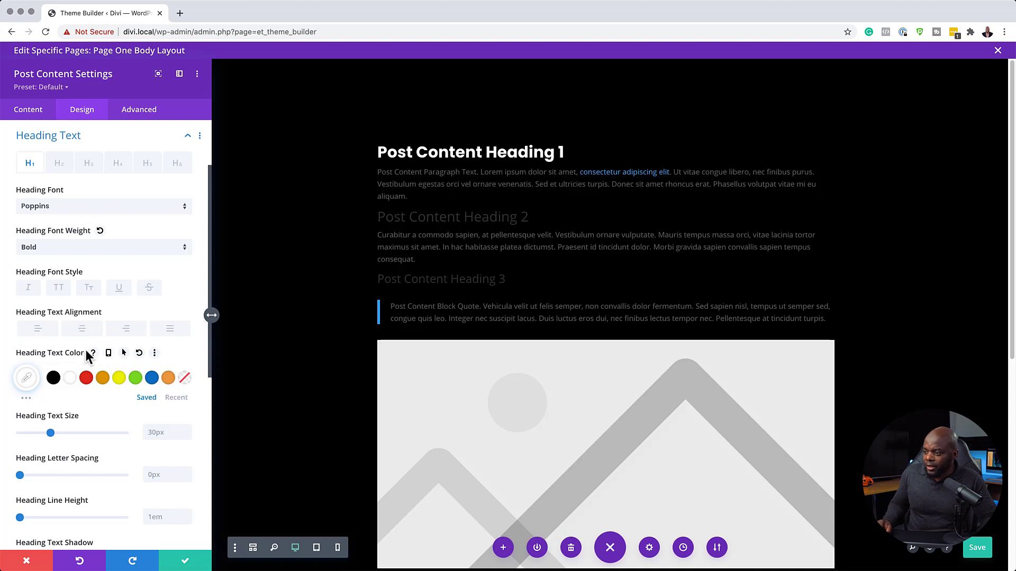
double_click(170, 432)
type("48px")
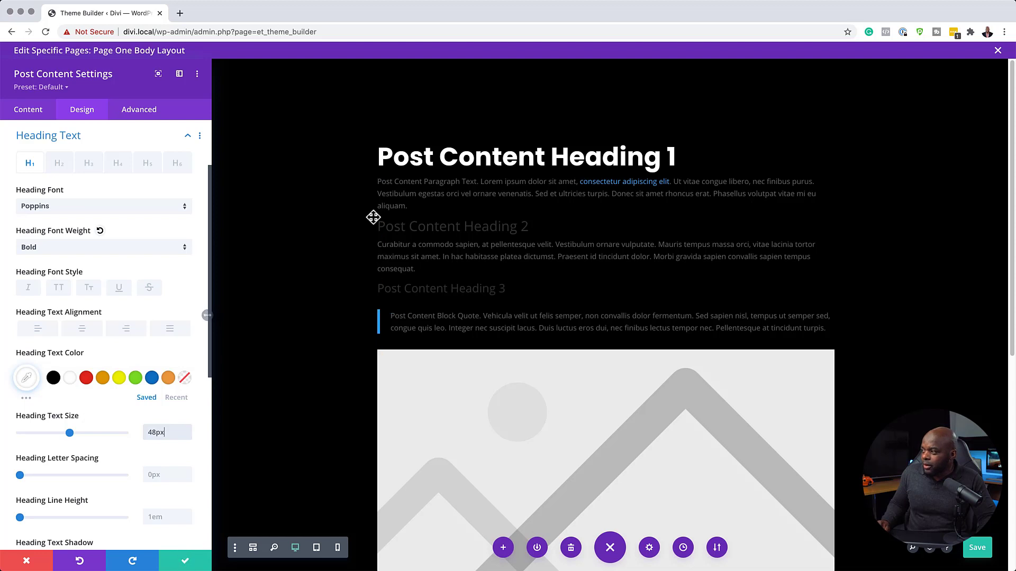
- Set the Post Content paragraph text font to Poppins and its text size to 16px
left_click(379, 176)
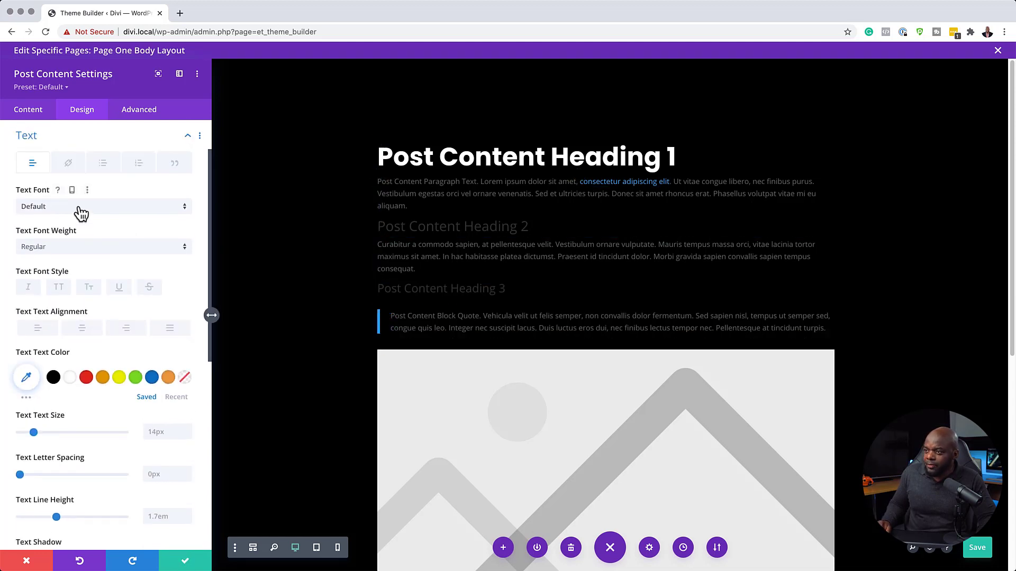
left_click(80, 211)
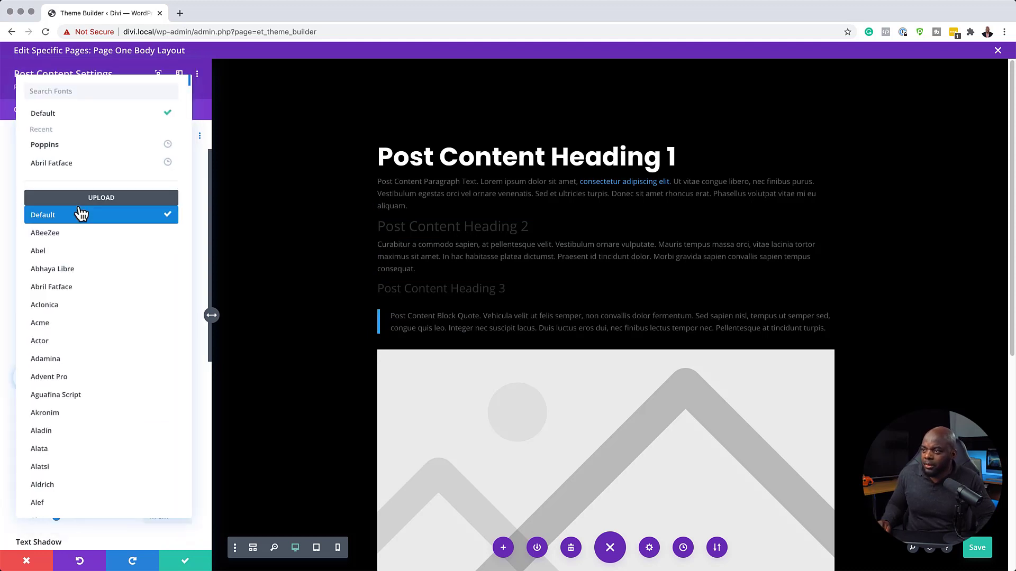
left_click(77, 147)
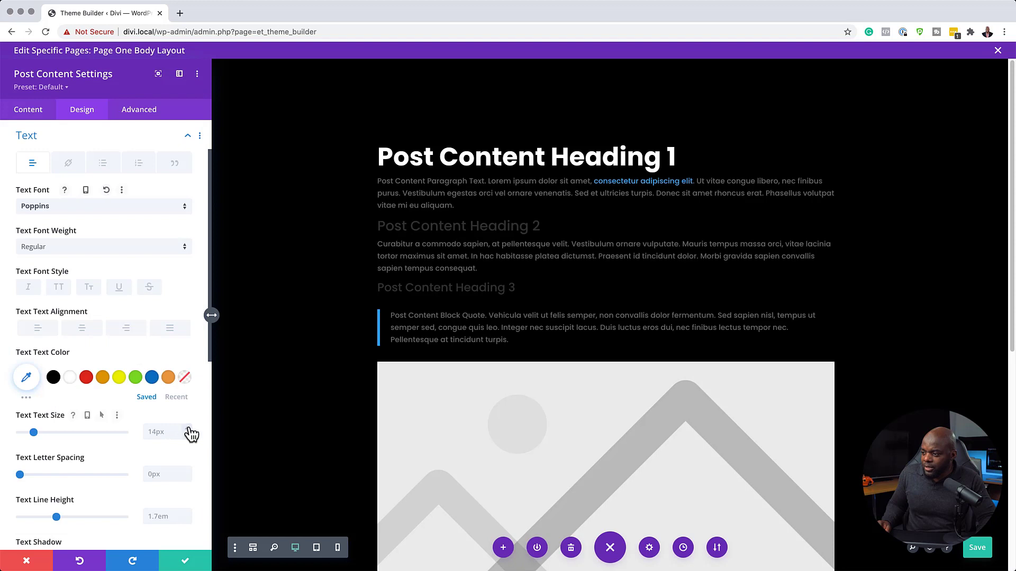
left_click(188, 429)
left_click(188, 429)
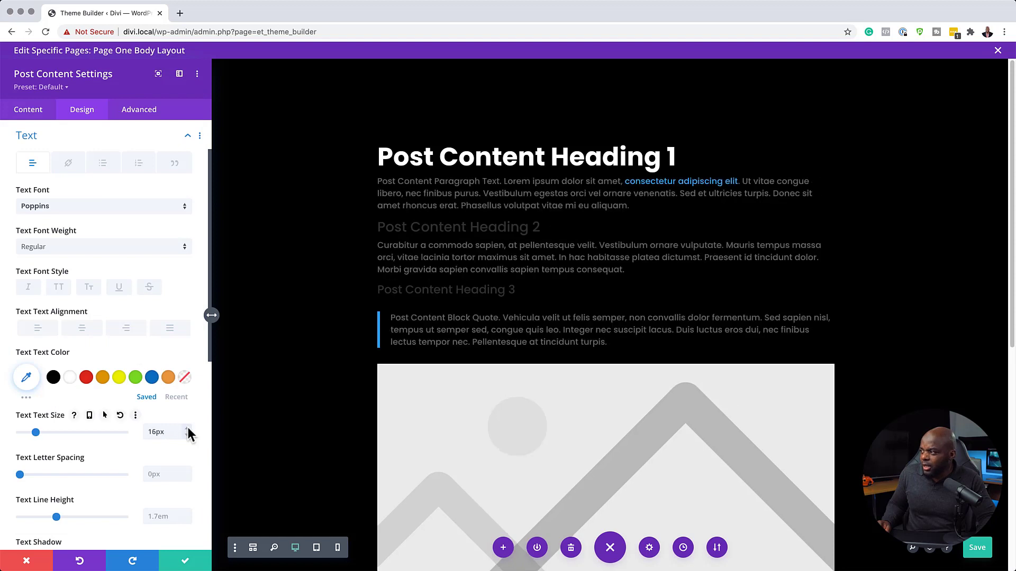
- Set the Post Content paragraph text size to 17px and its line height to 1.8em
left_click(188, 429)
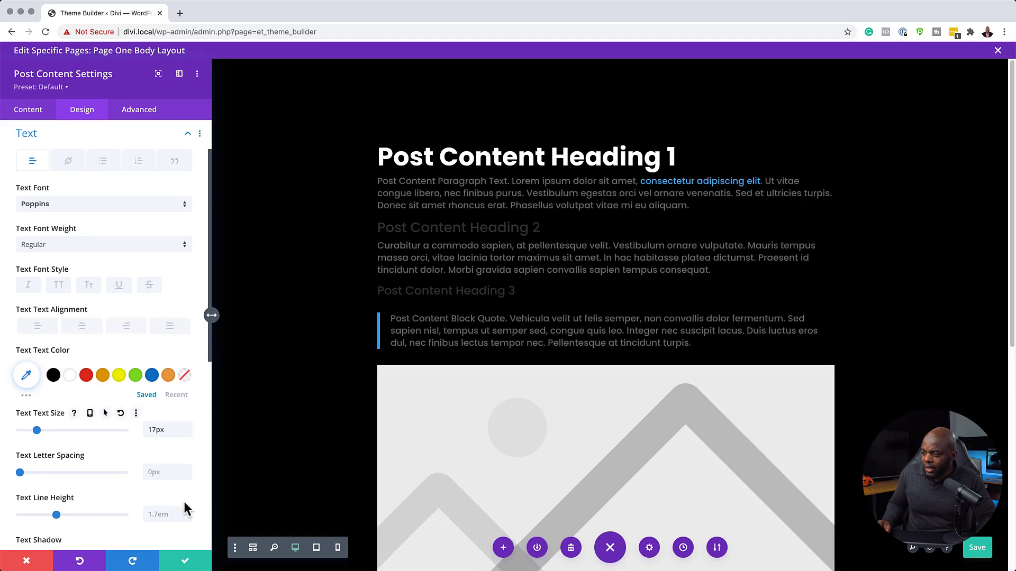
scroll(186, 507, "down", 1)
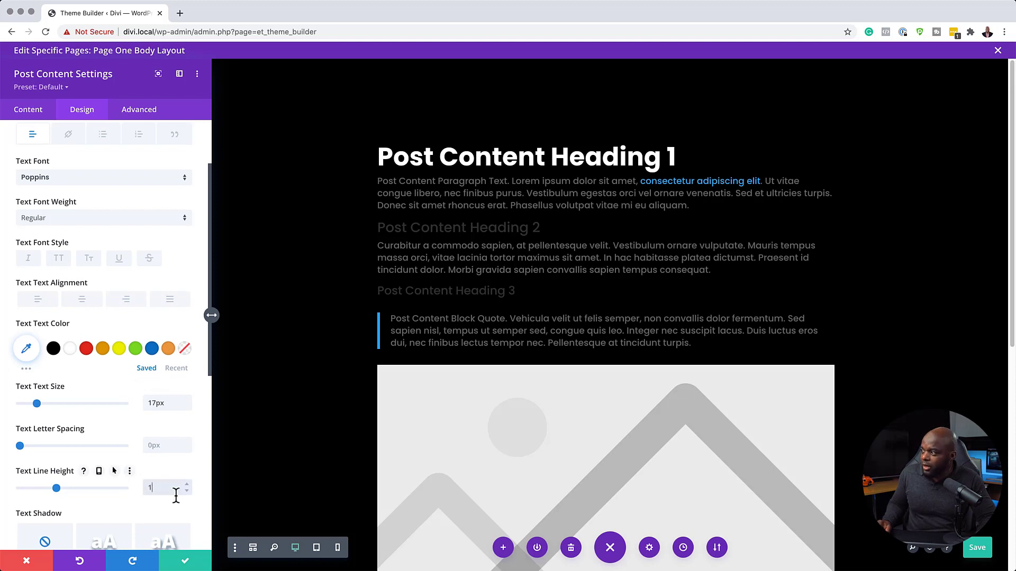
key("Return")
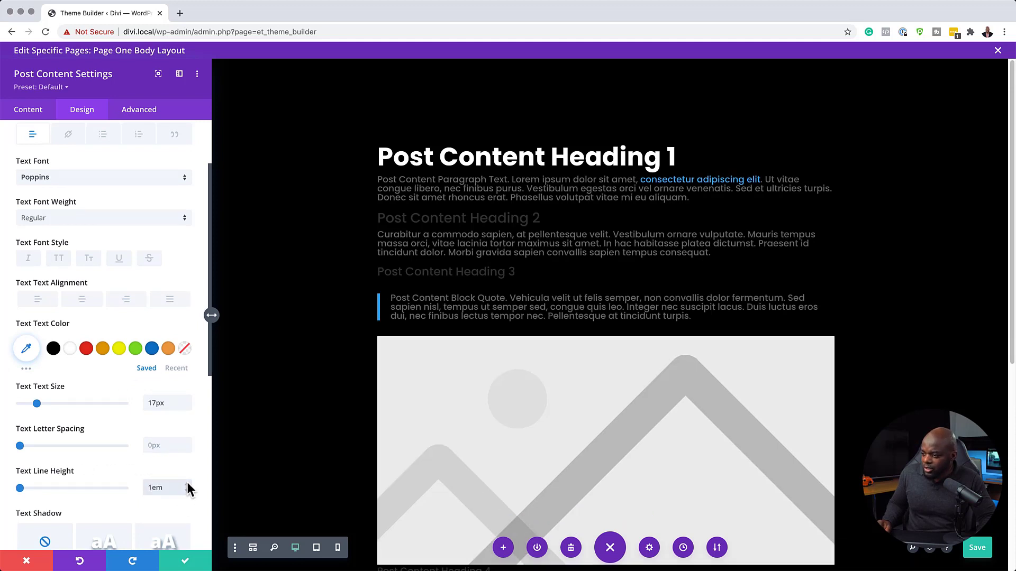
left_click(188, 485)
left_click(188, 486)
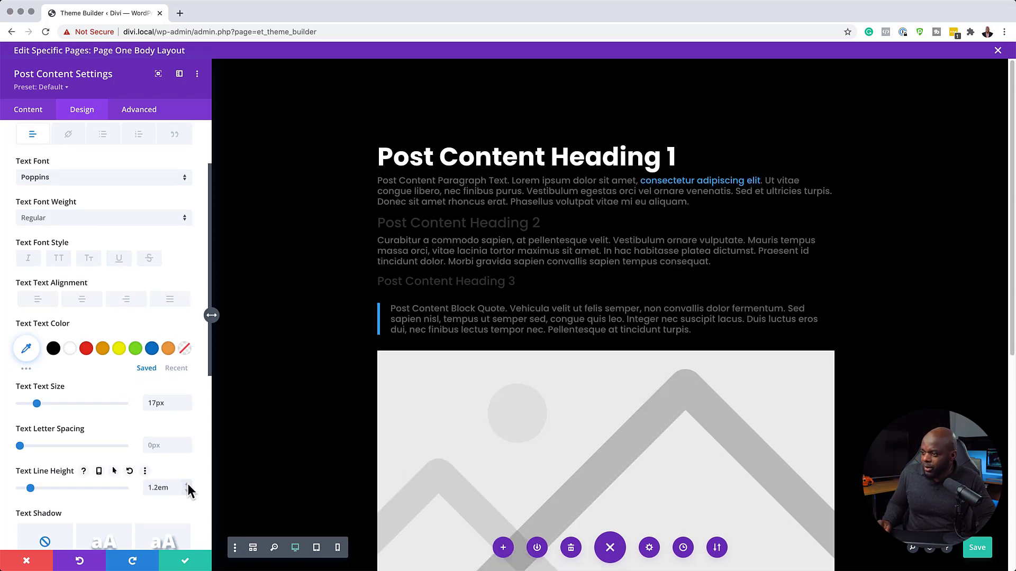
left_click(188, 486)
left_click(188, 485)
left_click(188, 485)
left_click(188, 485)
left_click(188, 485)
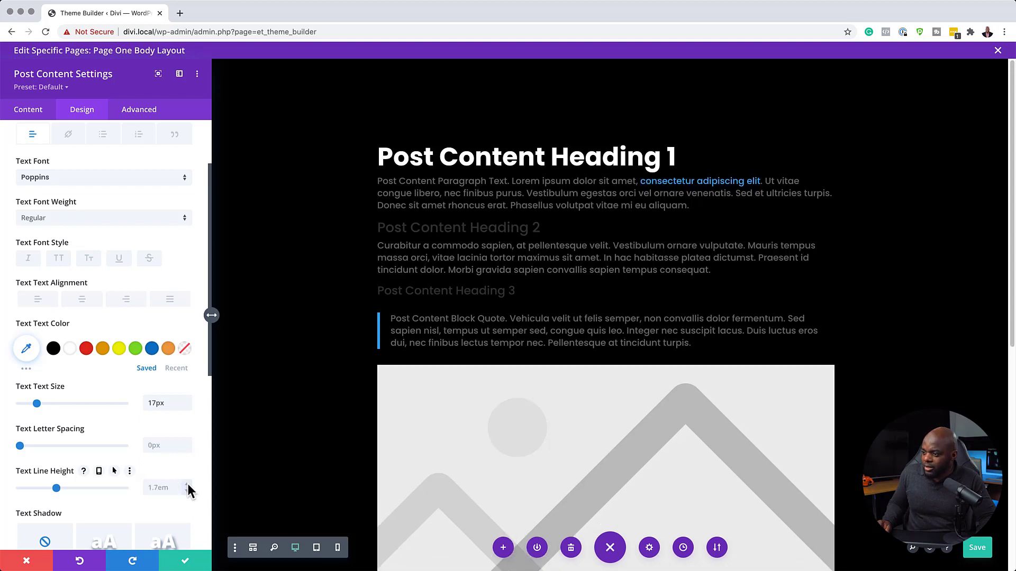
left_click(187, 485)
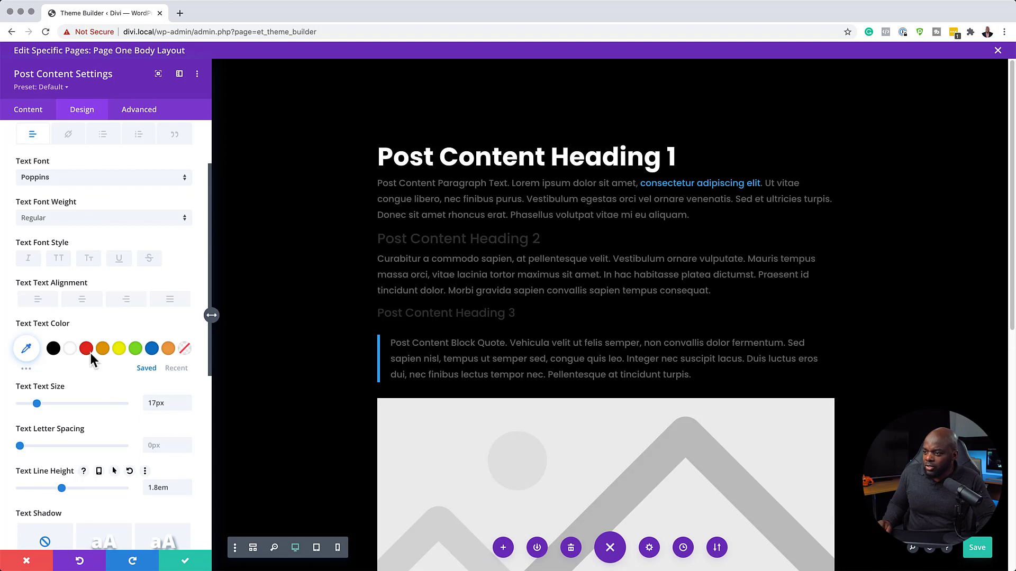
- Change the Post Content paragraph text color to light grey (#adadad)
left_click(70, 351)
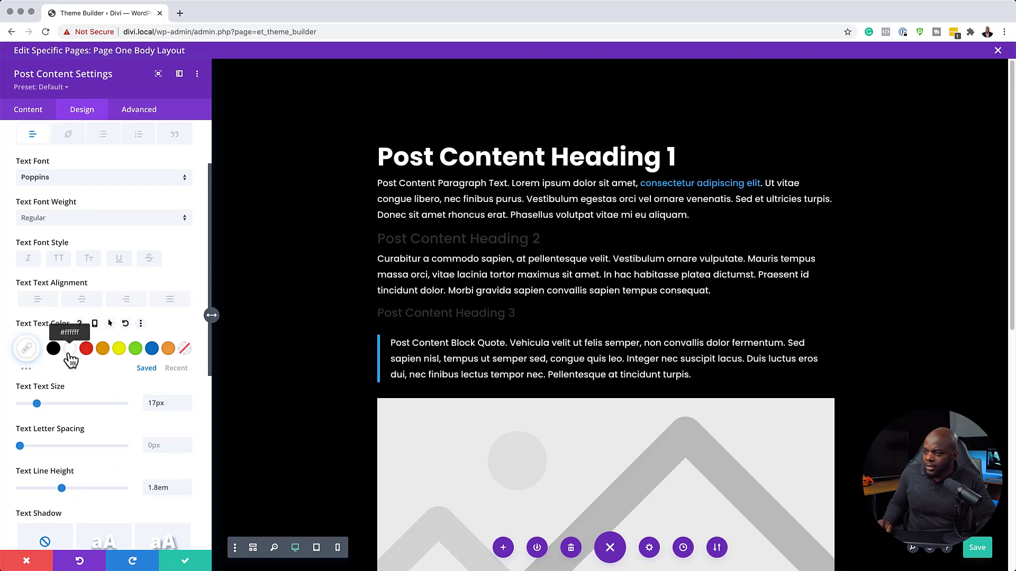
left_click(27, 350)
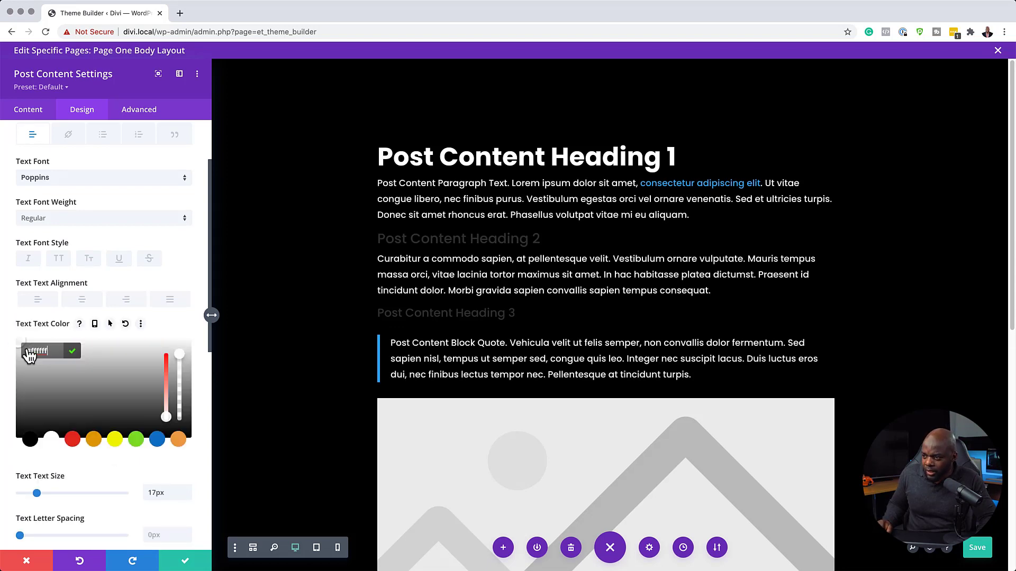
left_click_drag(50, 385, 20, 369)
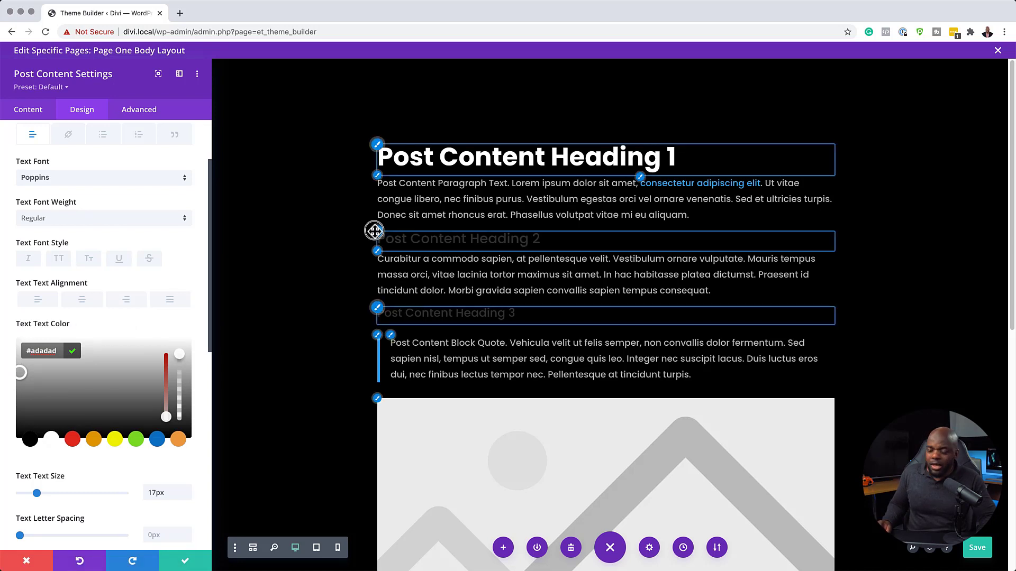
- Set the Heading 2 text to Poppins, Bold and white (#ffffff), apply the module settings and exit the Page One body layout
left_click(376, 233)
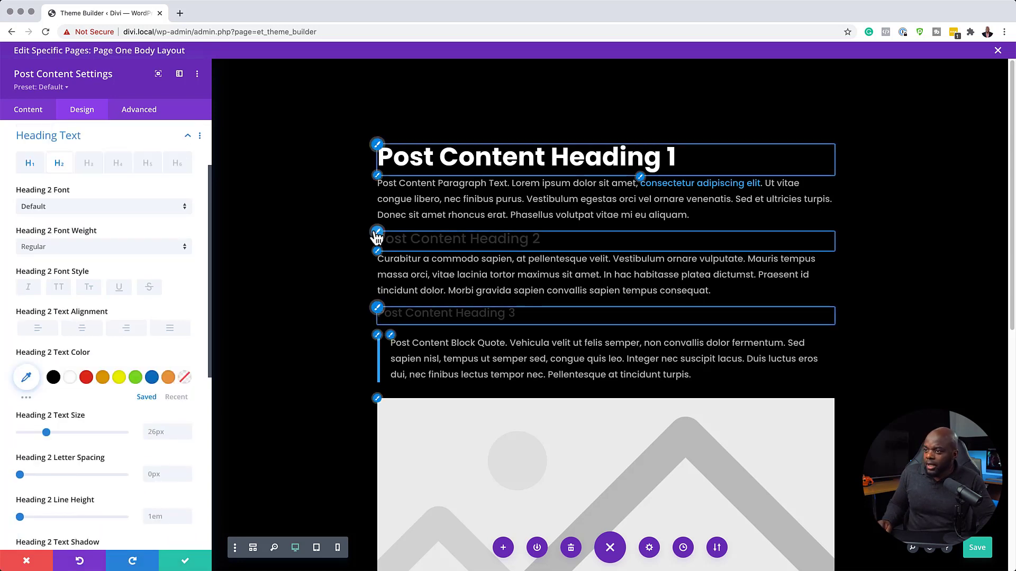
left_click(75, 211)
left_click(68, 143)
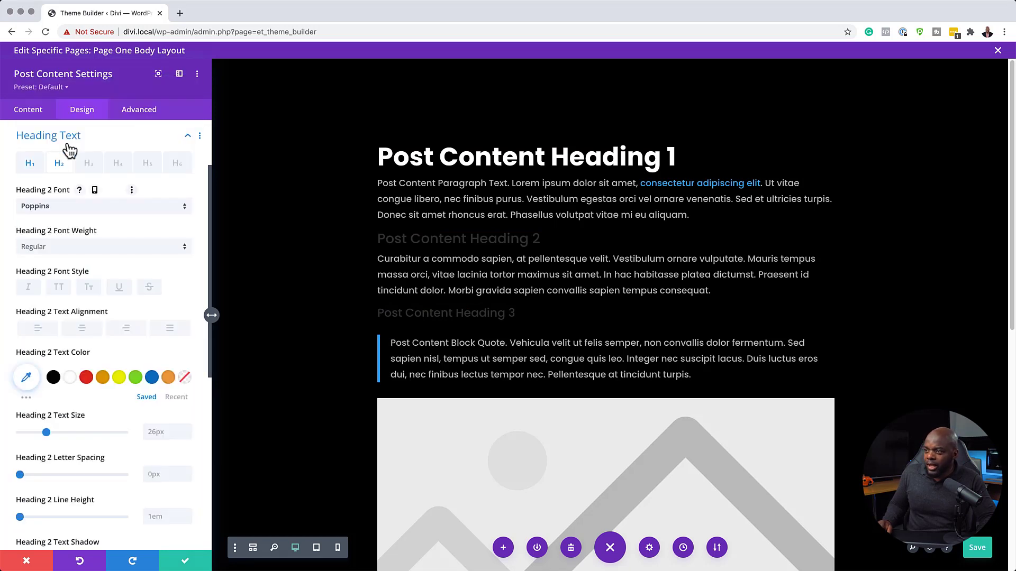
left_click(47, 245)
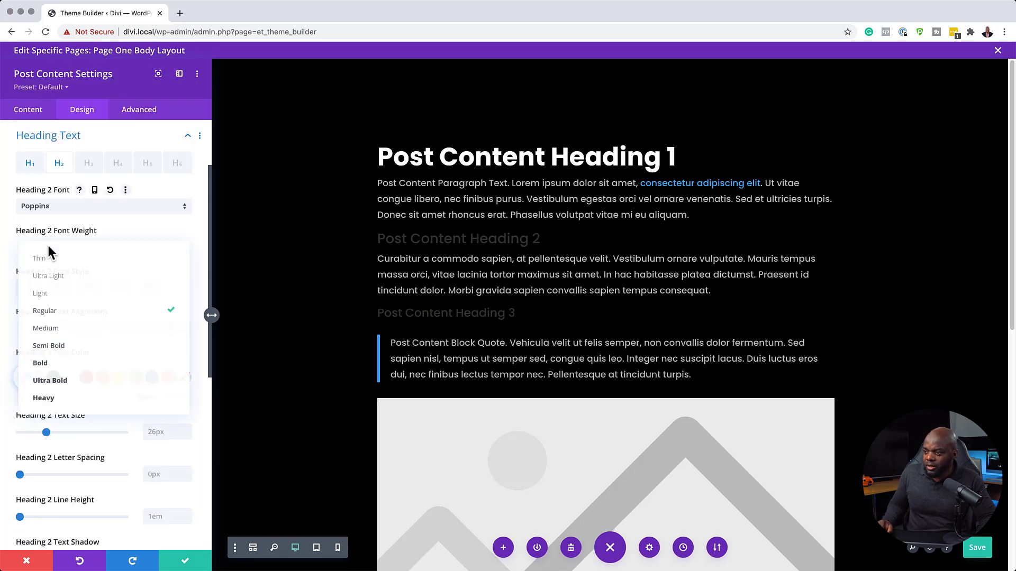
left_click(76, 365)
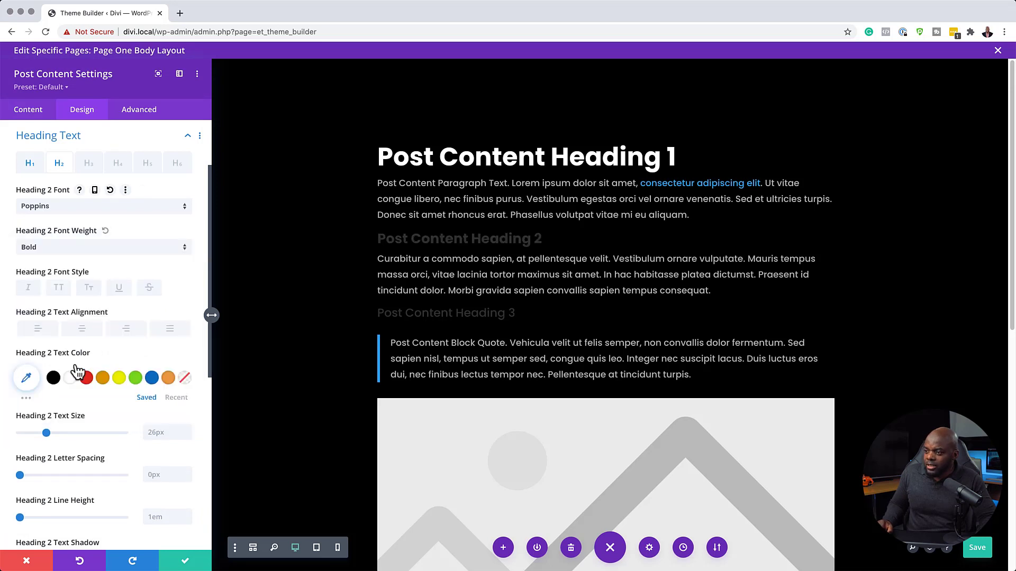
left_click(71, 379)
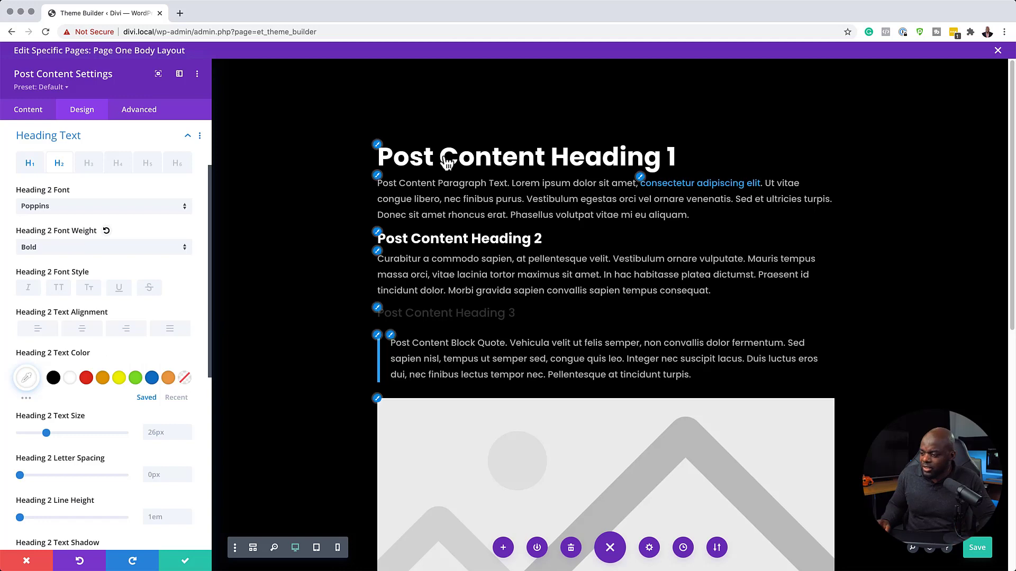
left_click(179, 560)
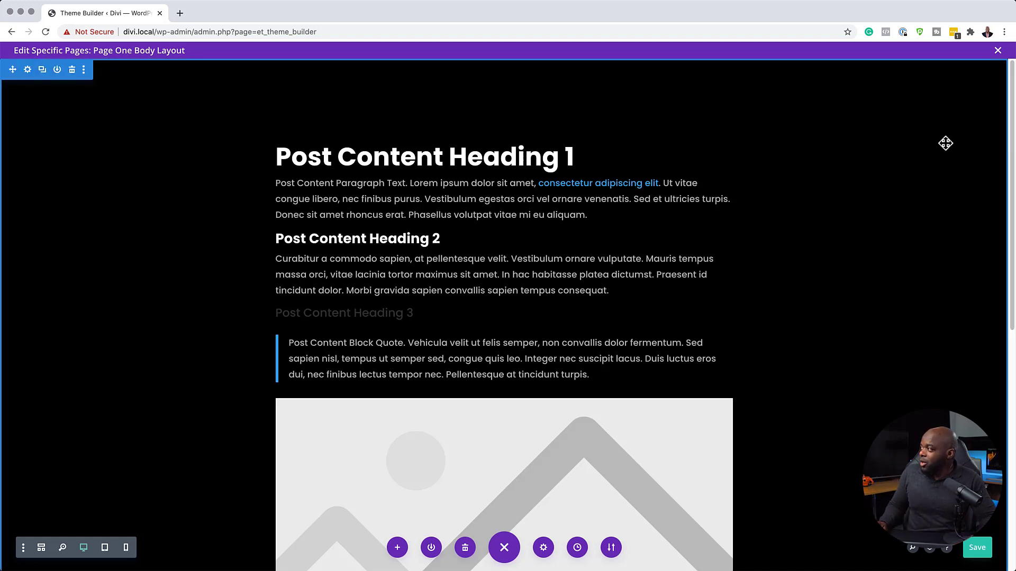
left_click(998, 50)
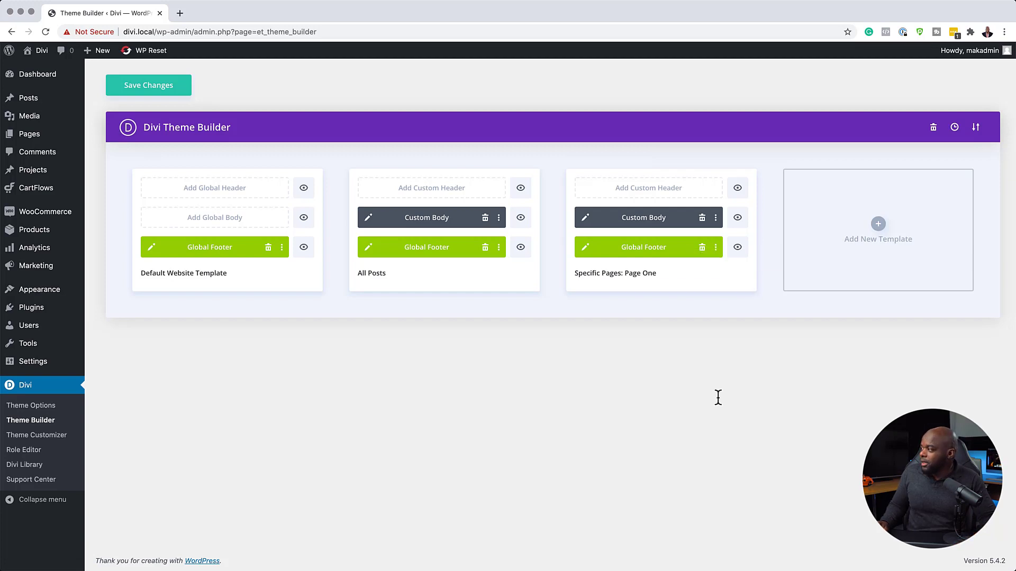
- Create a new template assigned only to the specific page Page Two and start building a custom body for it
left_click(875, 223)
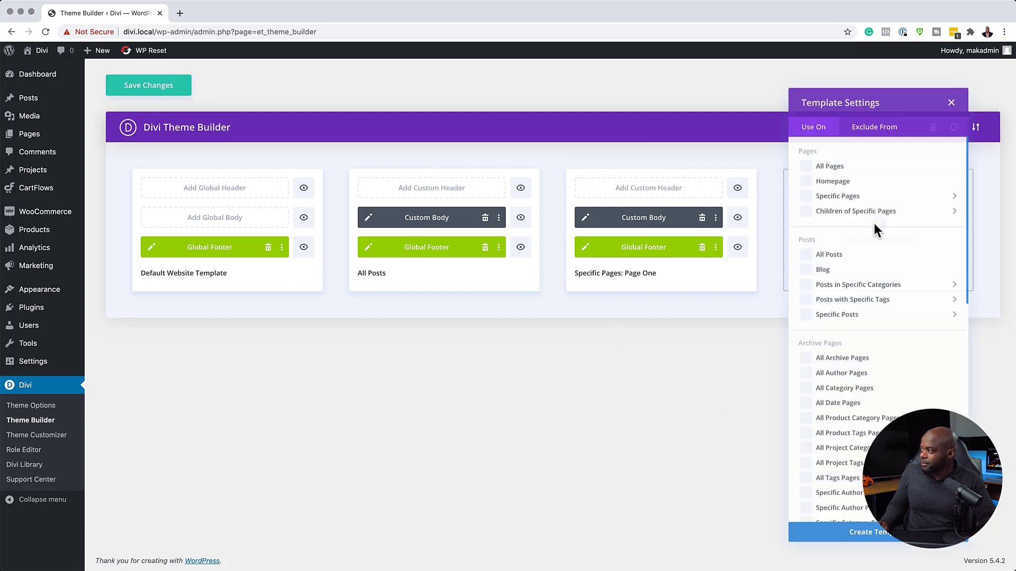
mouse_move(803, 190)
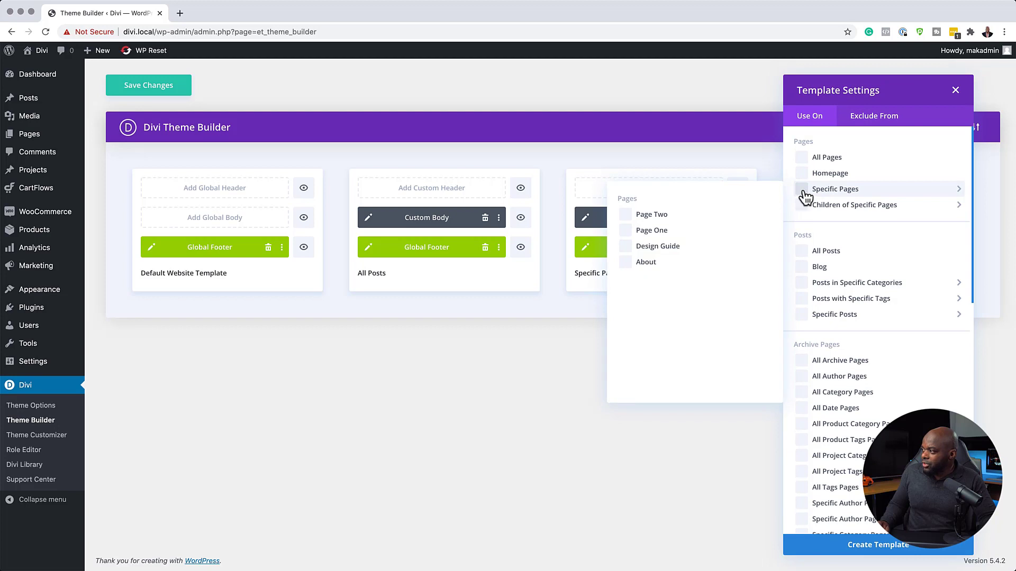
left_click(626, 231)
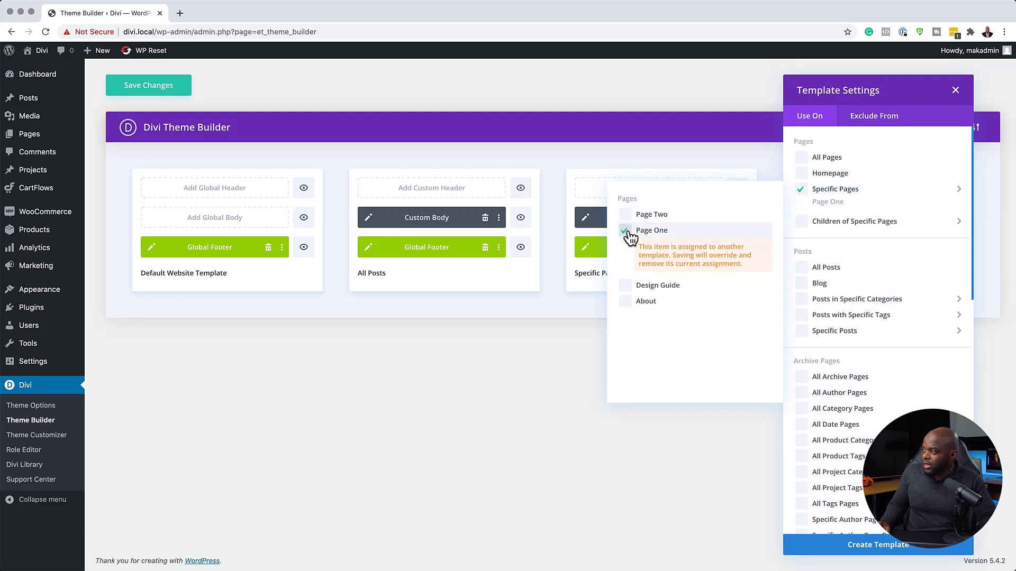
left_click(625, 215)
left_click(625, 233)
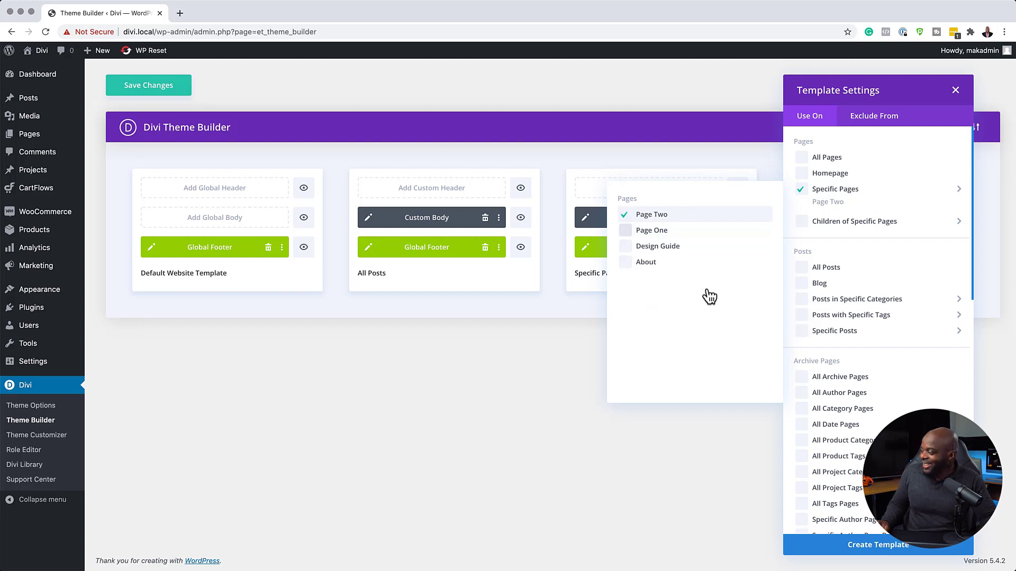
left_click(878, 545)
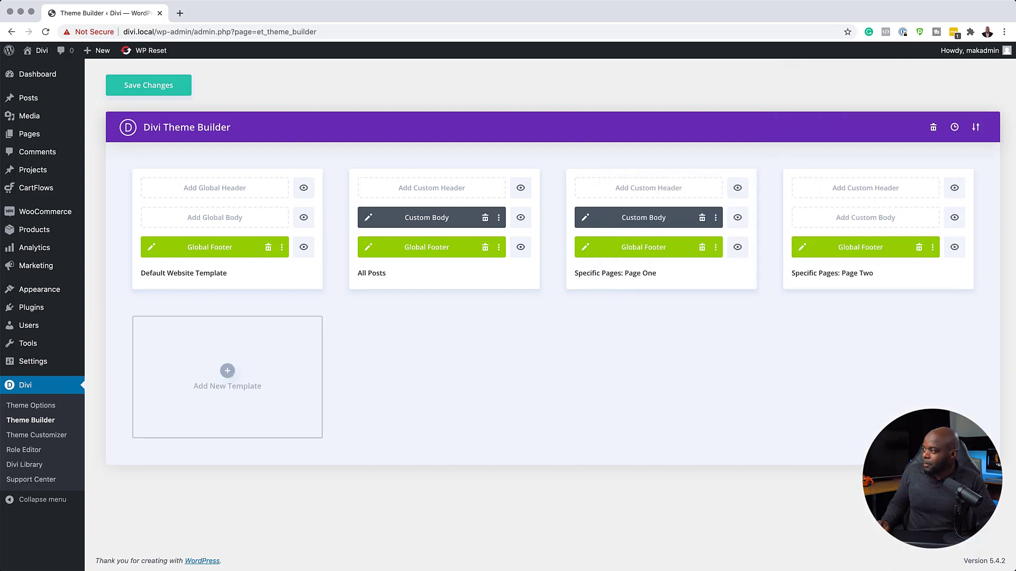
left_click(863, 223)
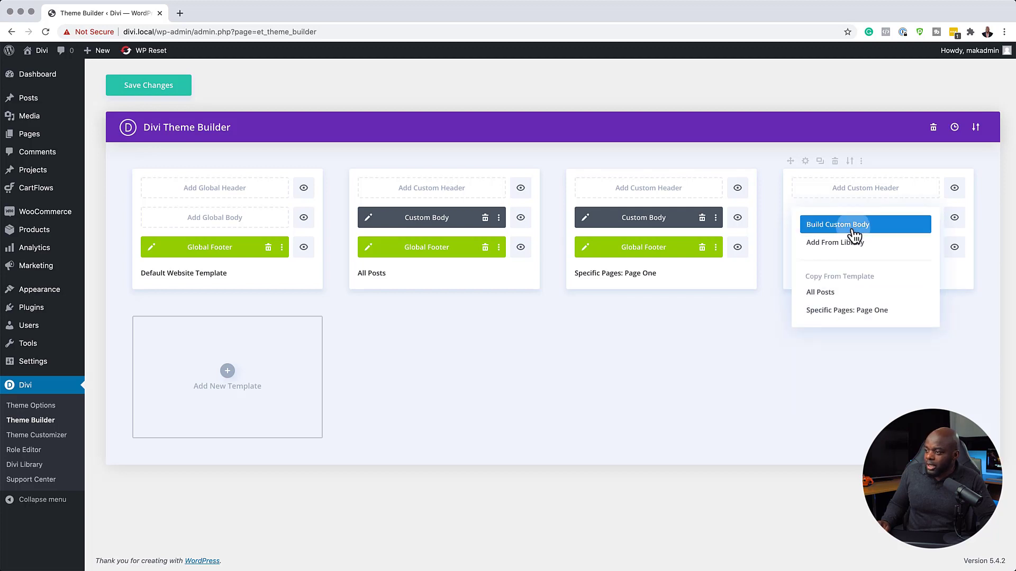
left_click(853, 227)
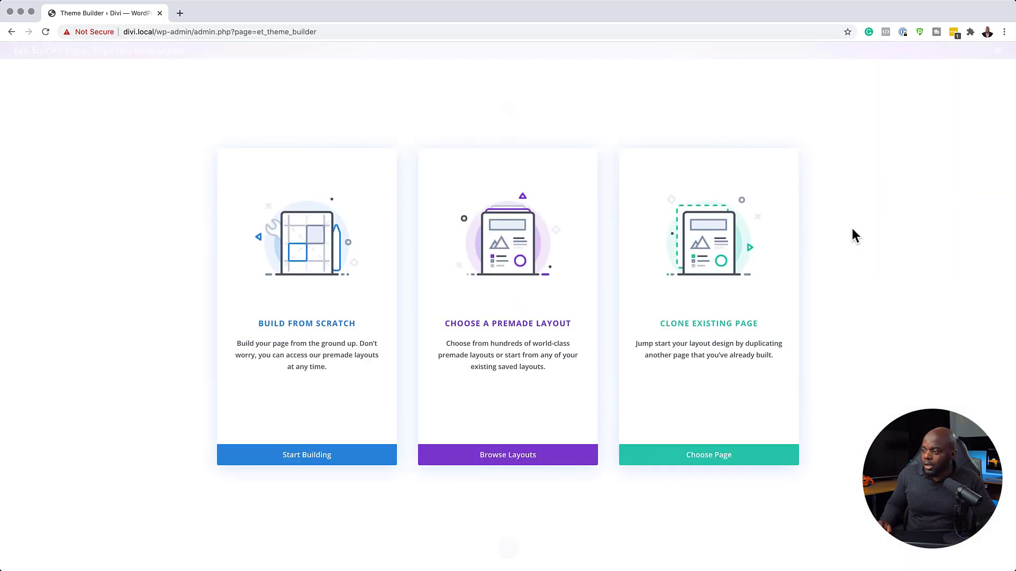
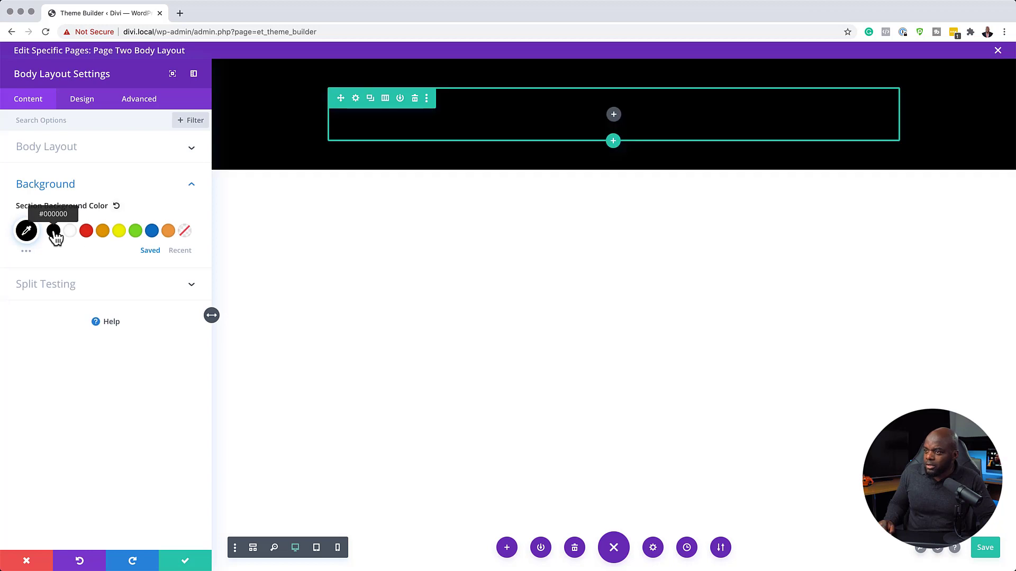
- Set the section background color of the Page Two body layout to light grey (#f4f4f4) and apply the settings
left_click(27, 230)
left_click_drag(53, 269, 6, 228)
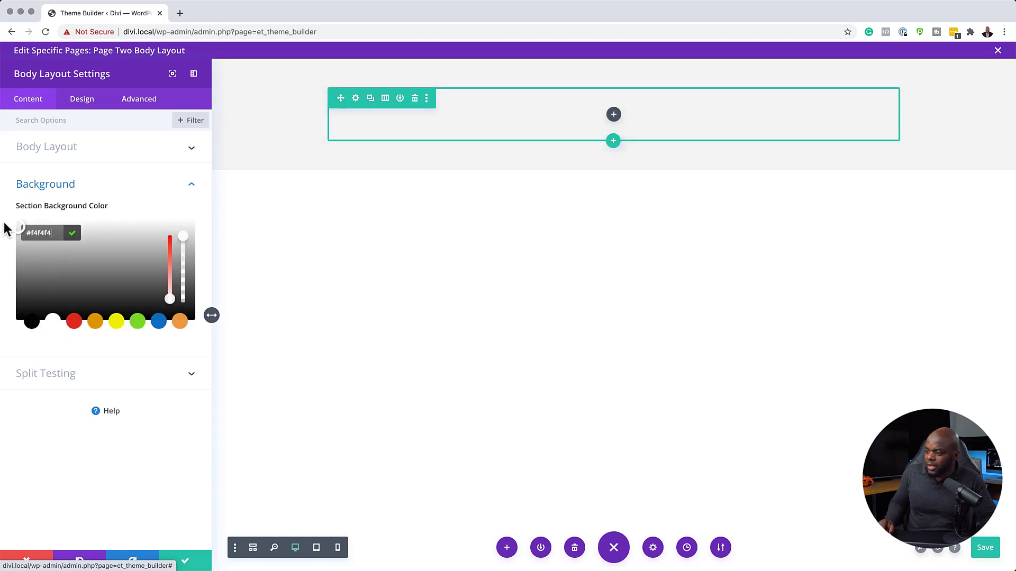
left_click(186, 563)
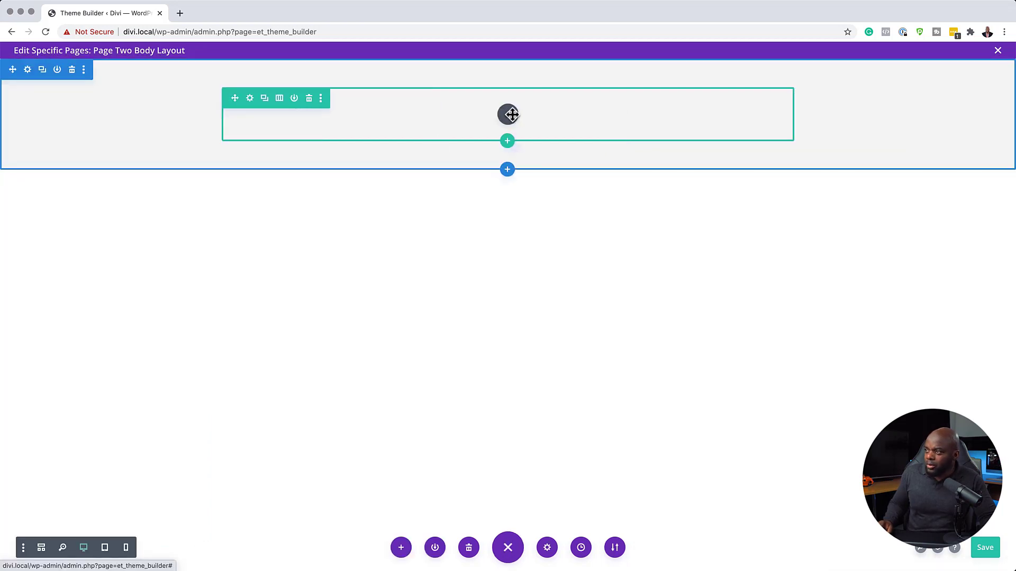
- Add a Post Content module to the empty row of the Page Two body layout
left_click(508, 114)
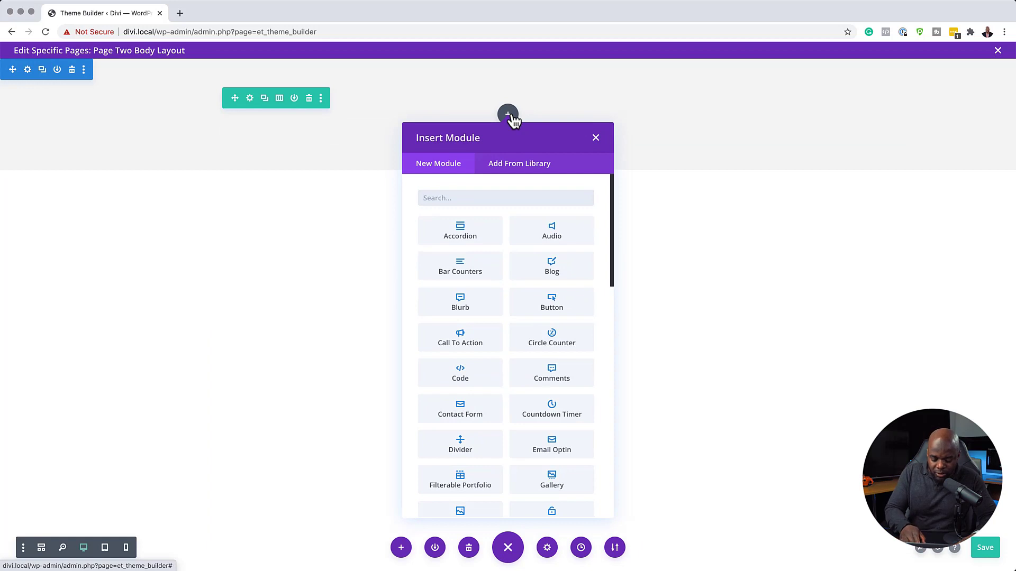
type("post")
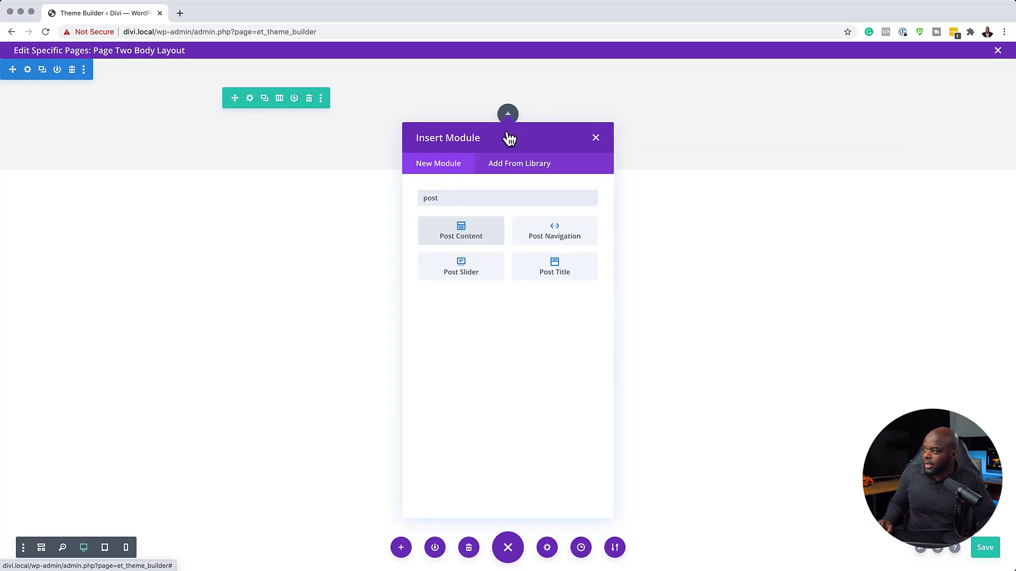
left_click(473, 238)
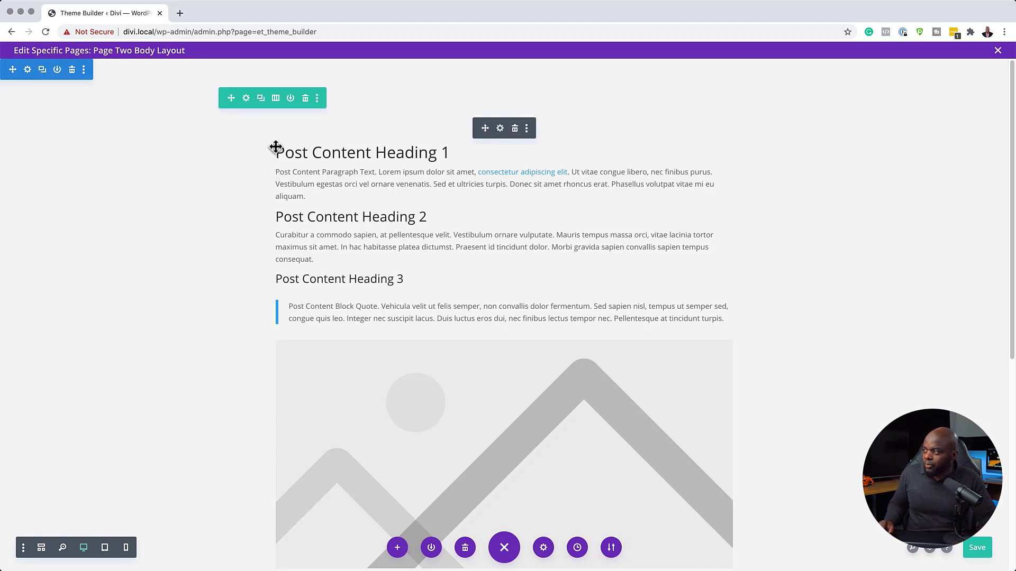
- Set the body text font of the Page Two layout's Post Content module to Poppins
left_click(500, 129)
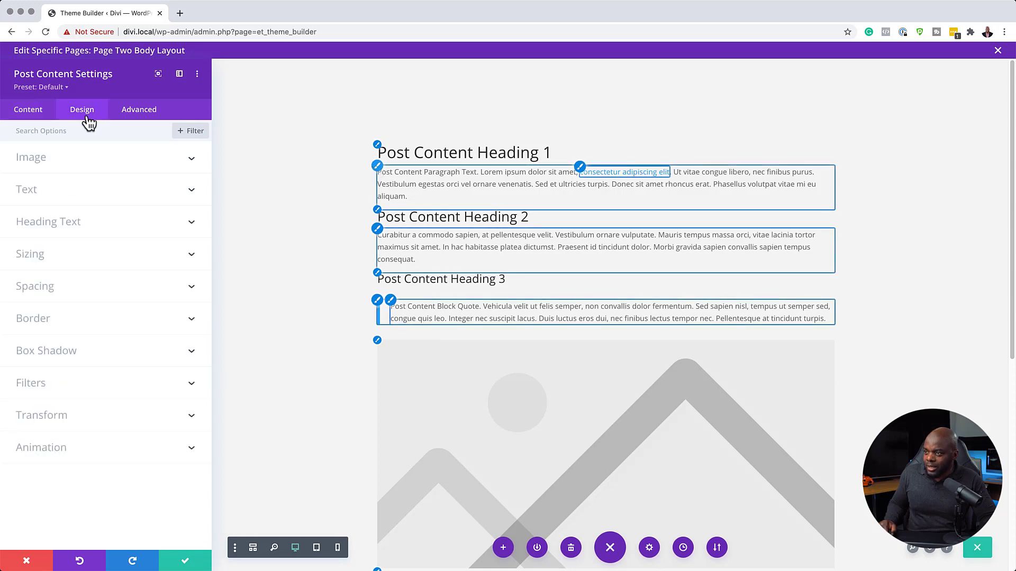
left_click(56, 204)
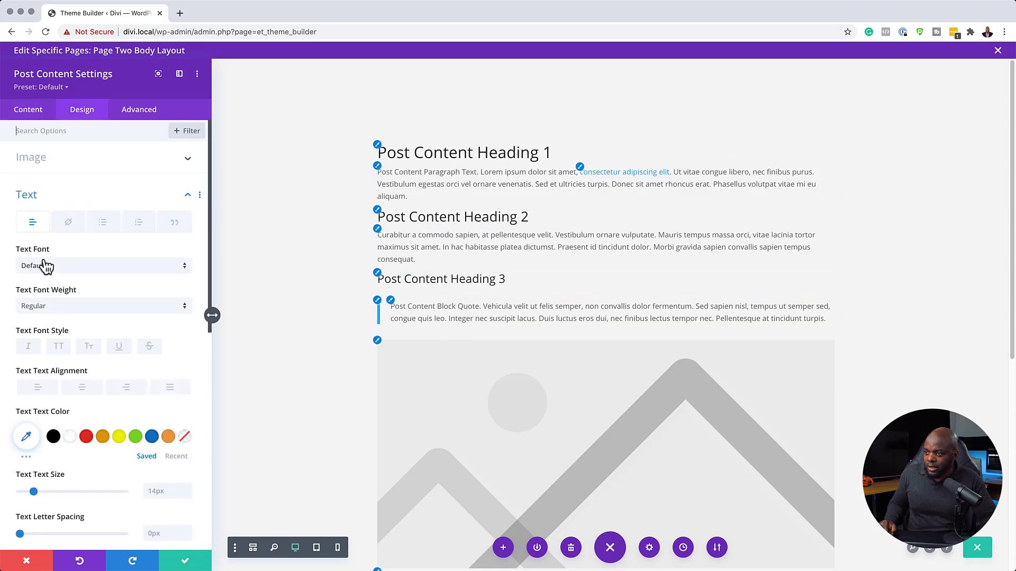
scroll(47, 271, "down", 2)
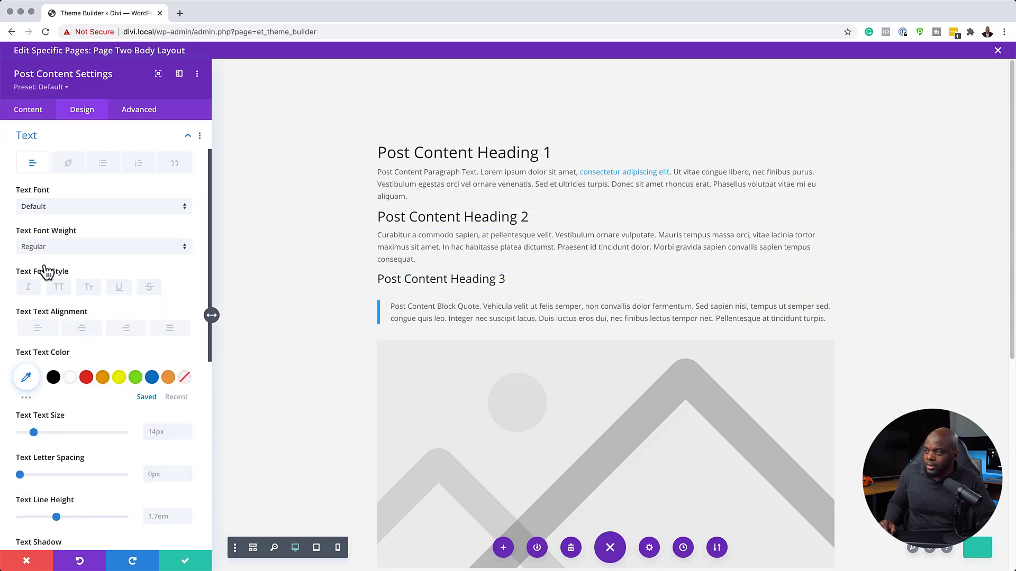
left_click(55, 209)
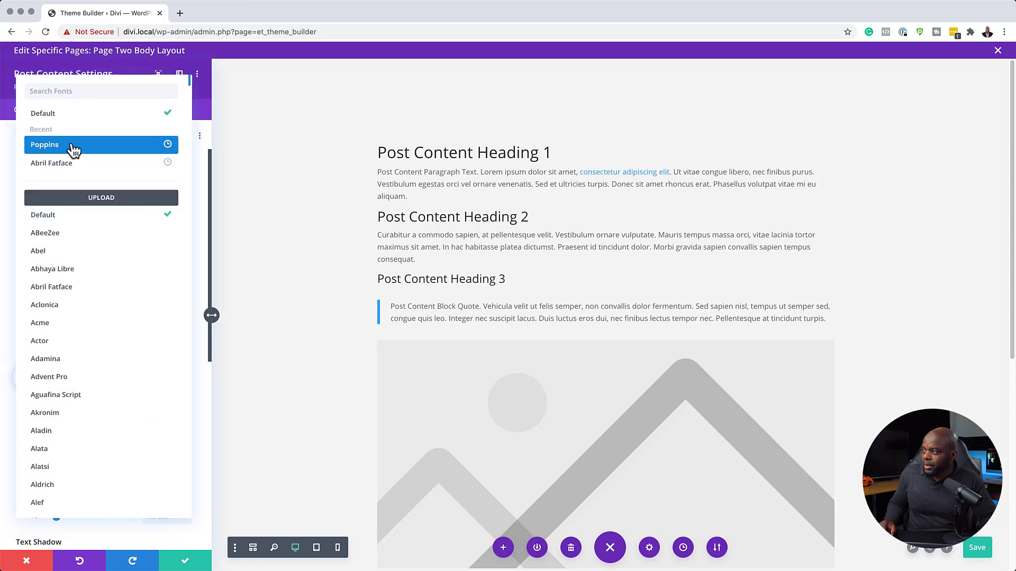
left_click(73, 151)
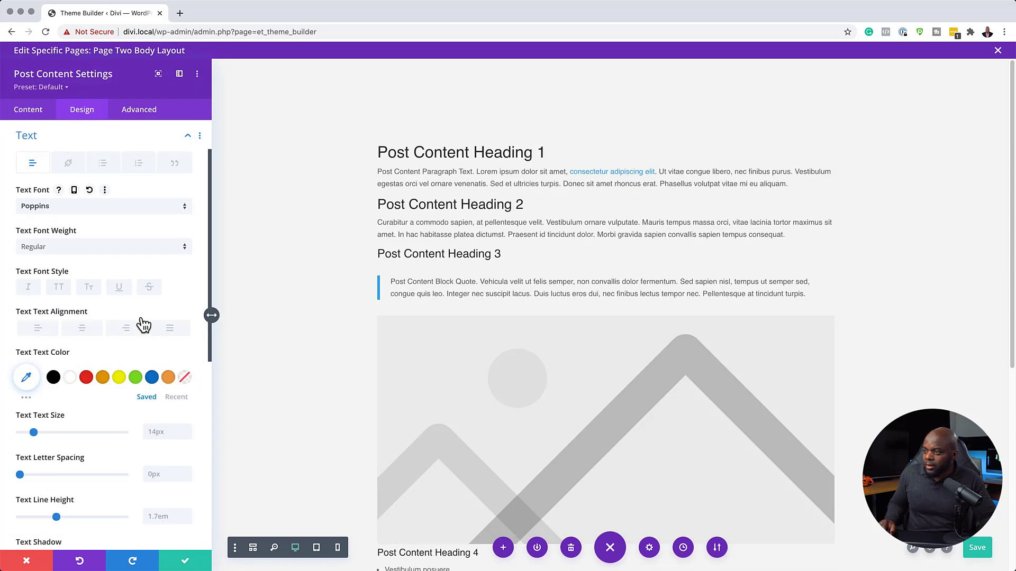
- Set the Post Content text size to 17px, increase its line height and apply the module settings
double_click(162, 432)
type("17")
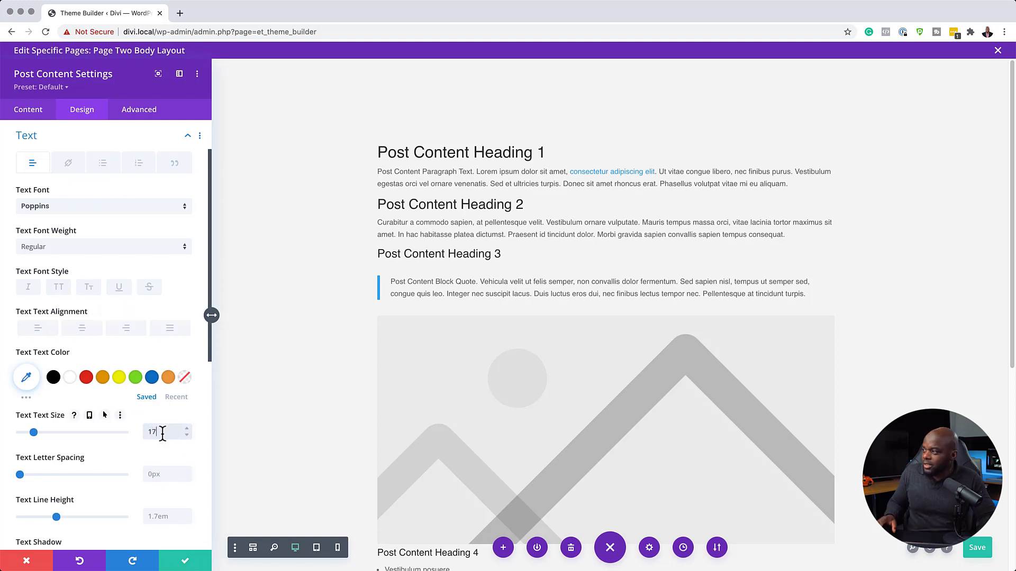
type("px")
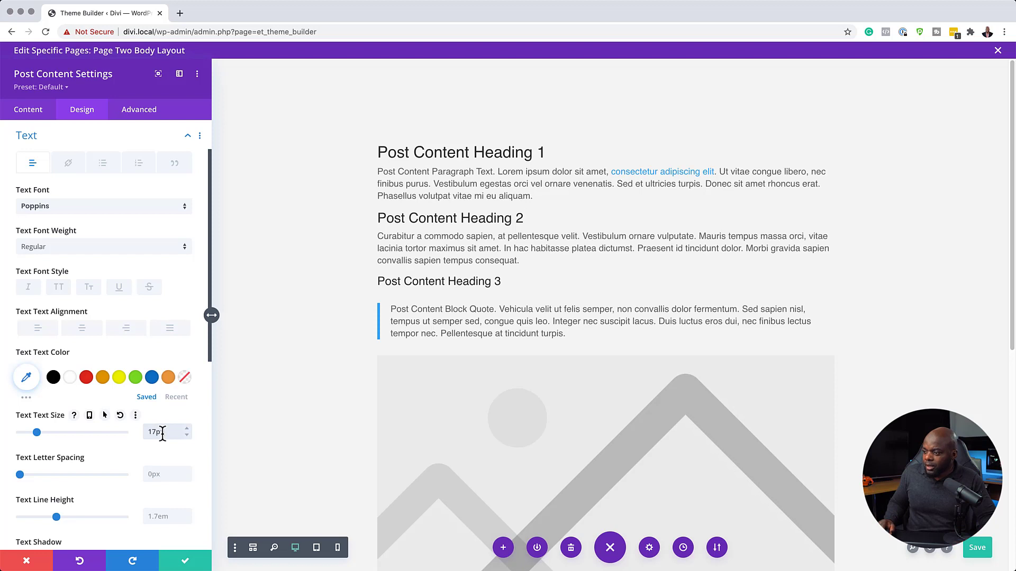
left_click(189, 513)
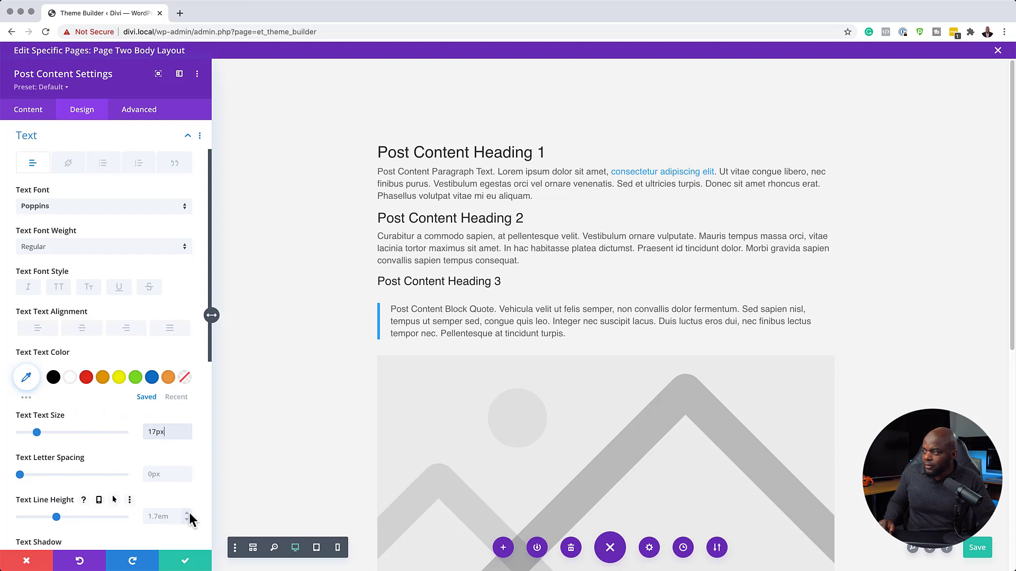
left_click(189, 563)
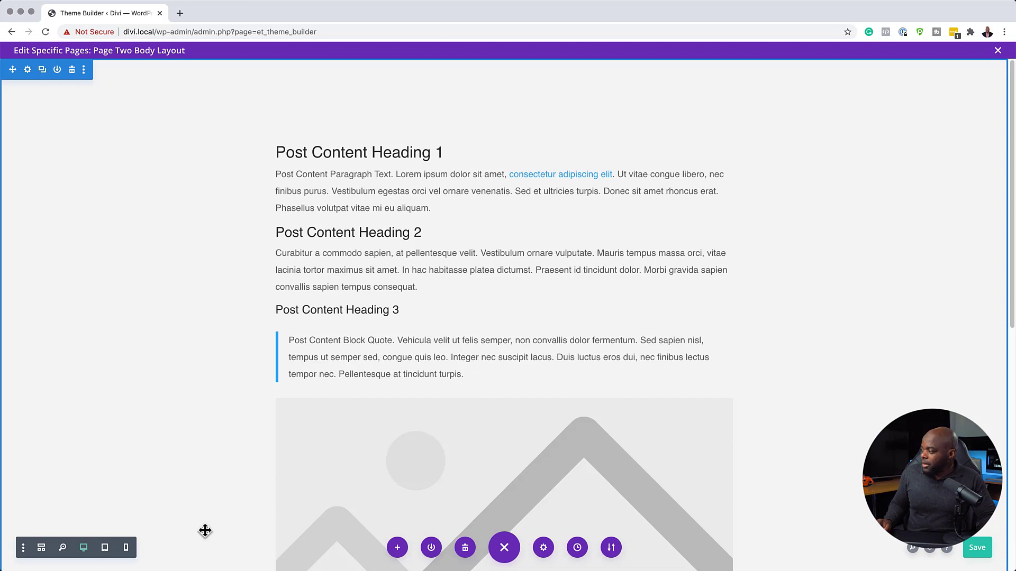
- Save and exit the Page Two body layout, and save all Theme Builder changes
left_click(978, 548)
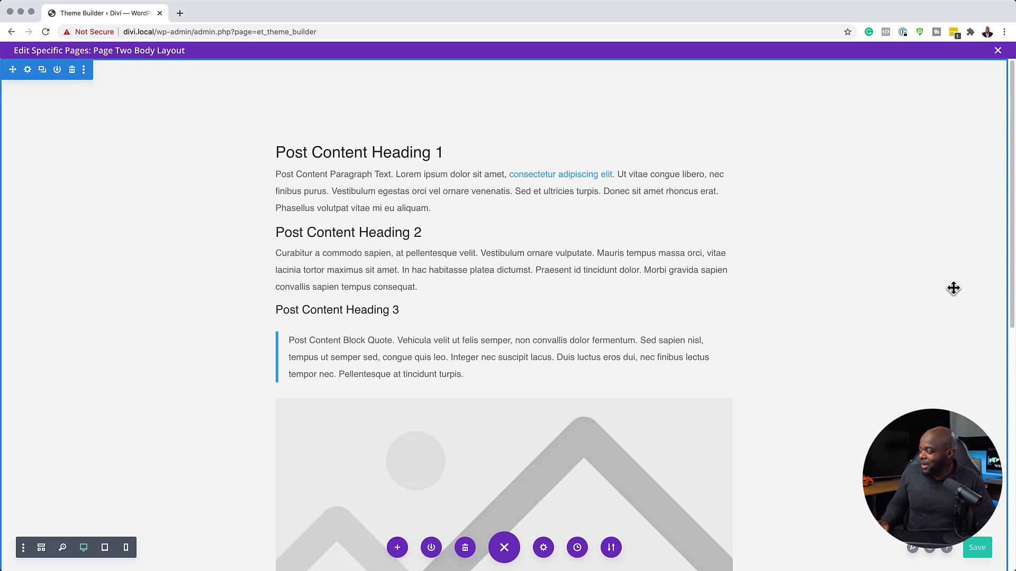
left_click(997, 48)
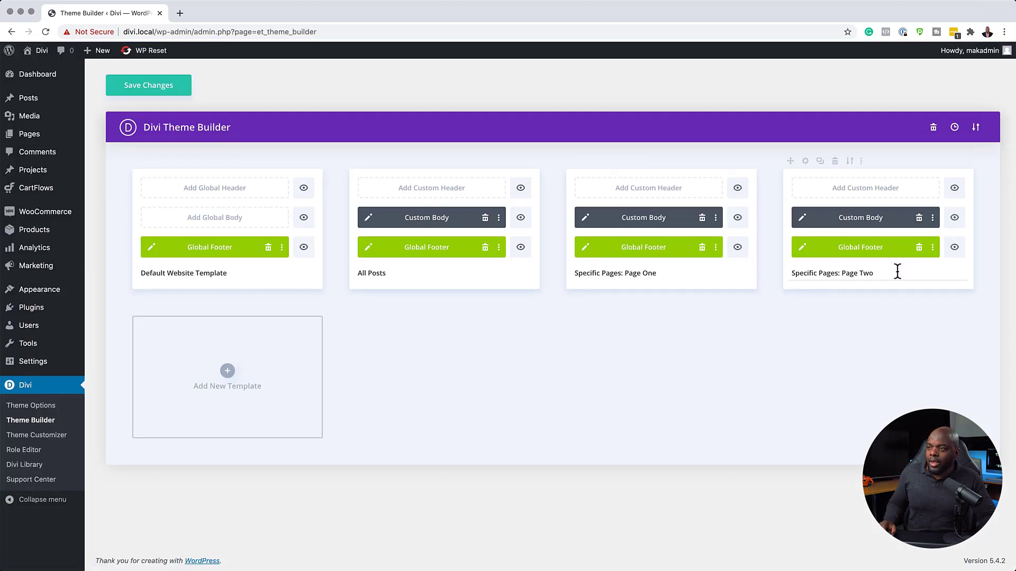
mouse_move(50, 132)
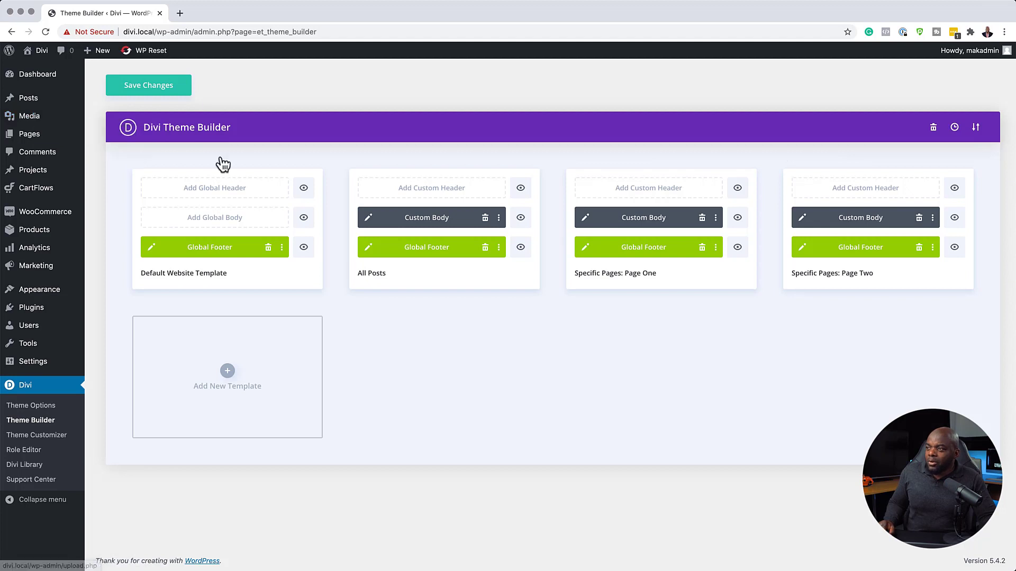
left_click(180, 90)
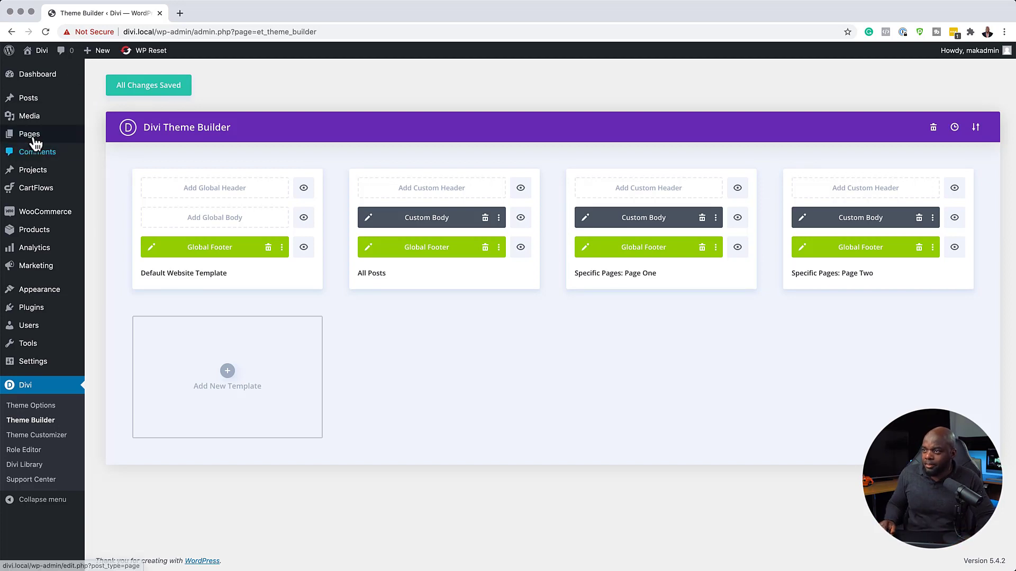
- Go to the list of all pages and open Page One and Page Two for viewing in separate browser tabs
mouse_move(56, 136)
left_click(102, 139)
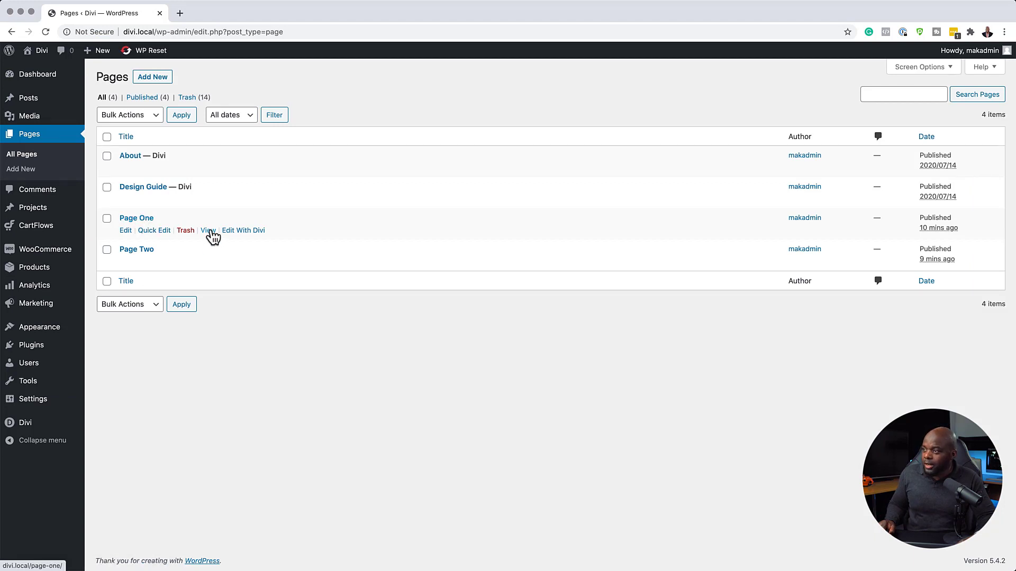
left_click(210, 231, "super")
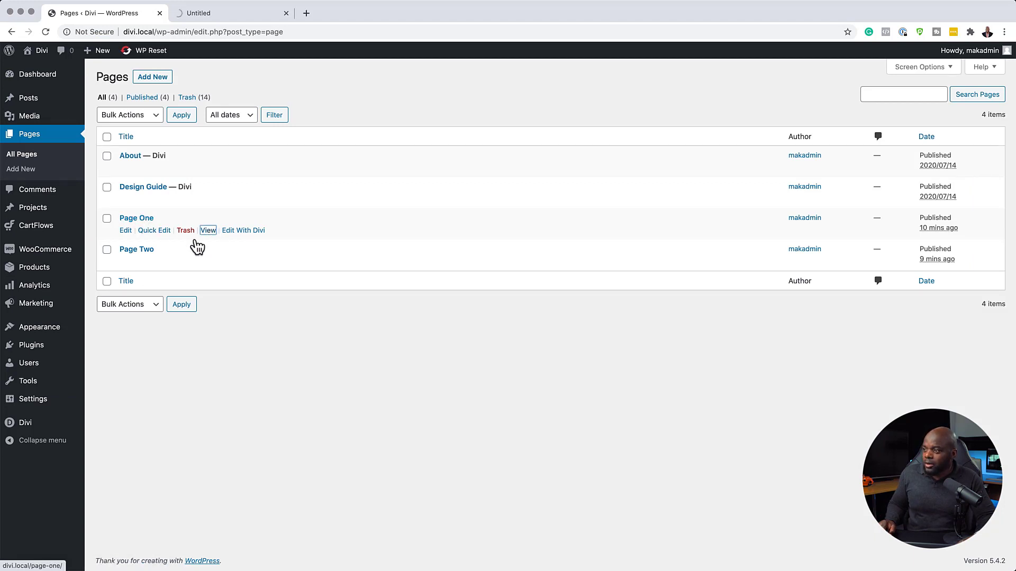
left_click(209, 263, "super")
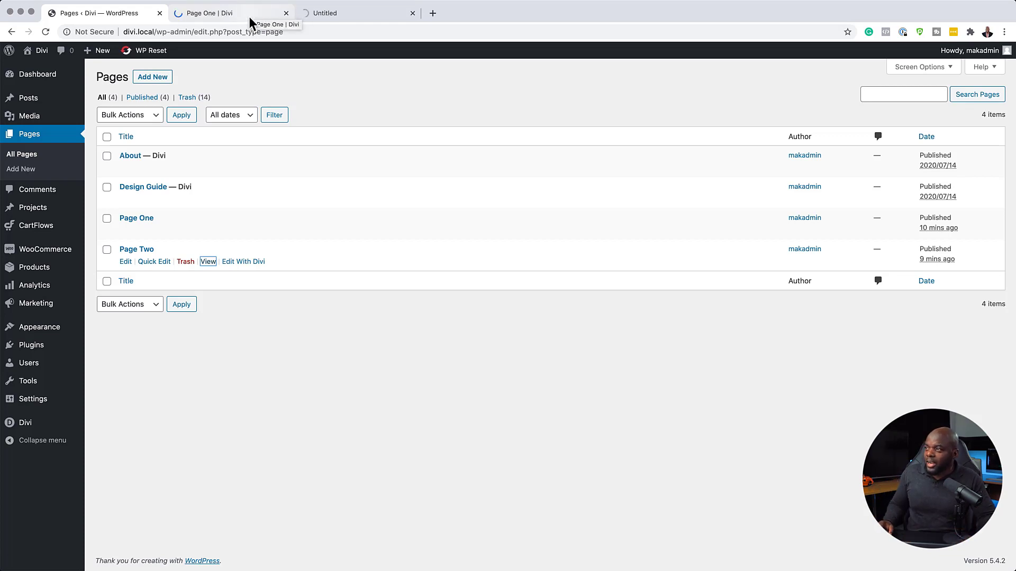
- Fill the empty body of Page One with placeholder paragraphs starting "Lorem ipsum dolor sit amet, consectetuer adipiscing elit" in the block editor
left_click(249, 17)
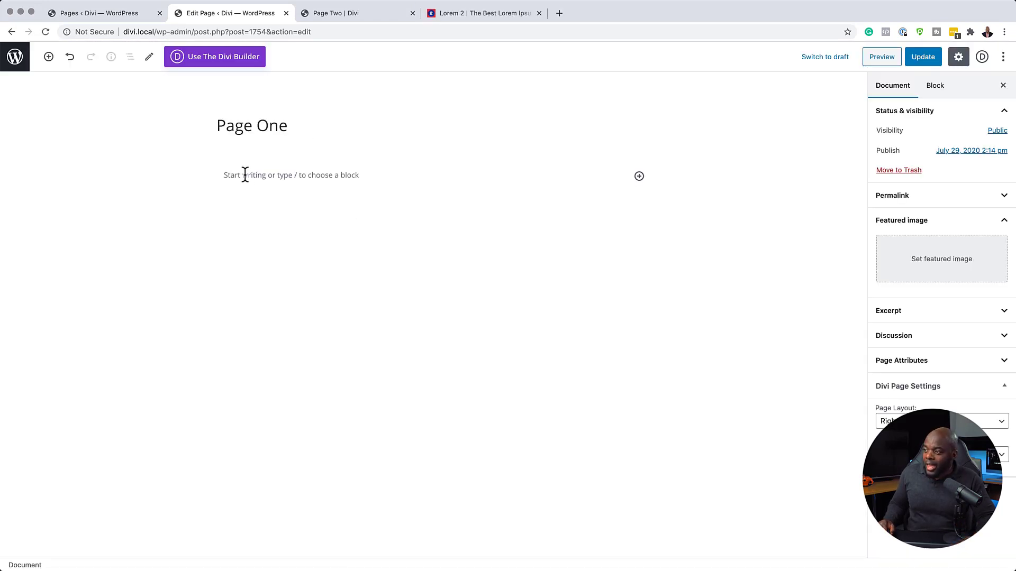
left_click(244, 175)
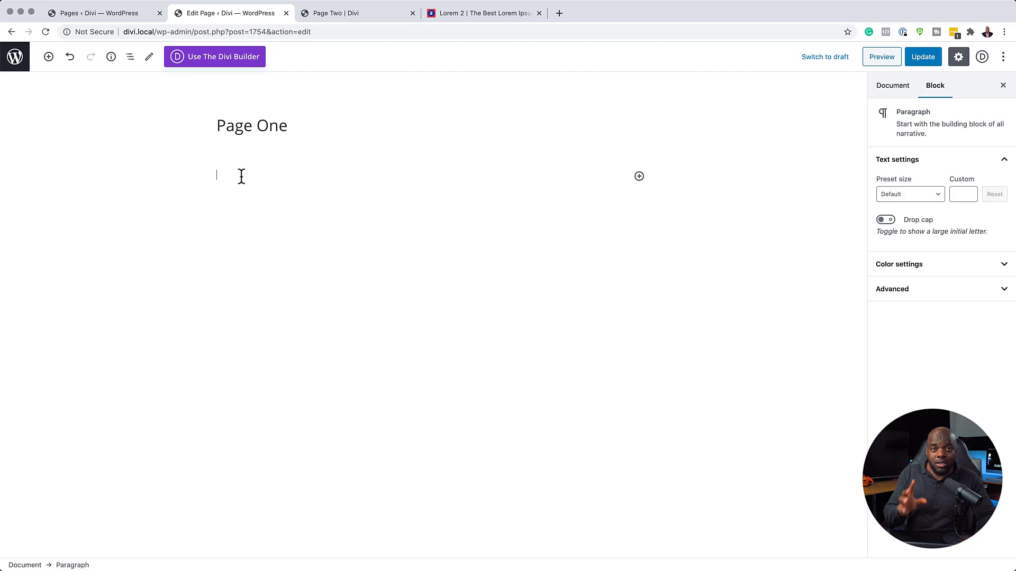
type("Lorem ipsum dolor sit amet, consectetuer adipiscing elit. Donec odio. Quisque volutpat mattis eros. Nullam malesuada erat ut turpis. Suspendisse urna nibh, viverra non, semper suscipit, posuere a, pede. Donec nec justo eget felis facilisis fermentum. Aliquam porttitor mauris sit amet orci. Aenean dignissim pellentesque felis. Morbi in sem quis dui placerat ornare. Pellentesque odio nisi, euismod in, pharetra a, ultricies in, diam. Sed arcu. Cras consequat. Praesent dapibus, neque id cursus faucibus, tortor neque egestas auguae, eu vulputate magna eros eu erat. Aliquam erat volutpat. Nam dui mi, tincidunt quis, accumsan porttitor, facilisis luctus, metus. Phasellus ultrices nulla quis nibh. Quisque a lectus. Donec consectetuer ligula vulputate sem tristique cursus. Nam nulla quam, gravida non, commodo a, sodales sit amet, nisi.")
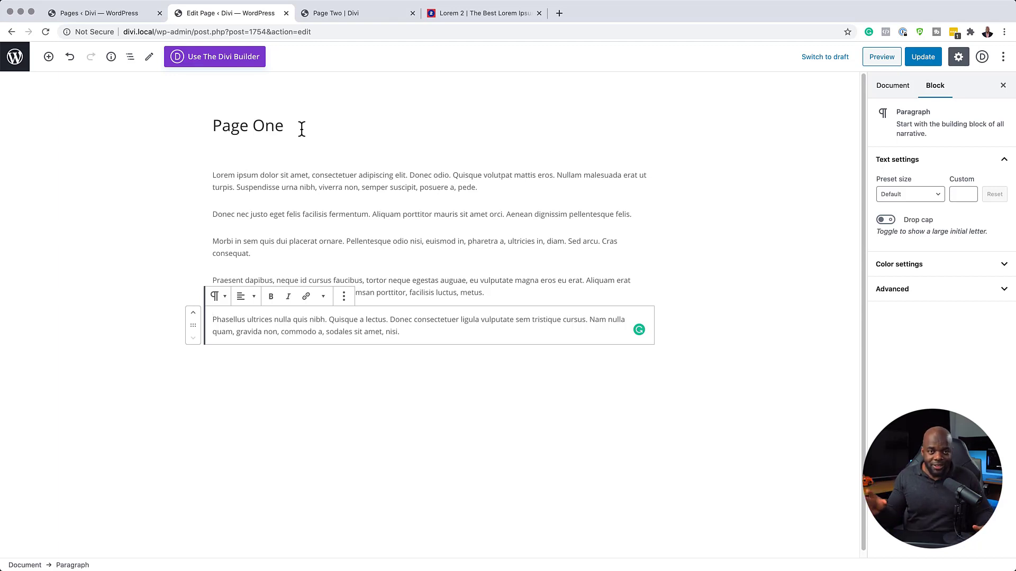
- Insert an image block after the second paragraph of Page One using woman-2593366_1920.jpg from the media library
left_click(649, 217)
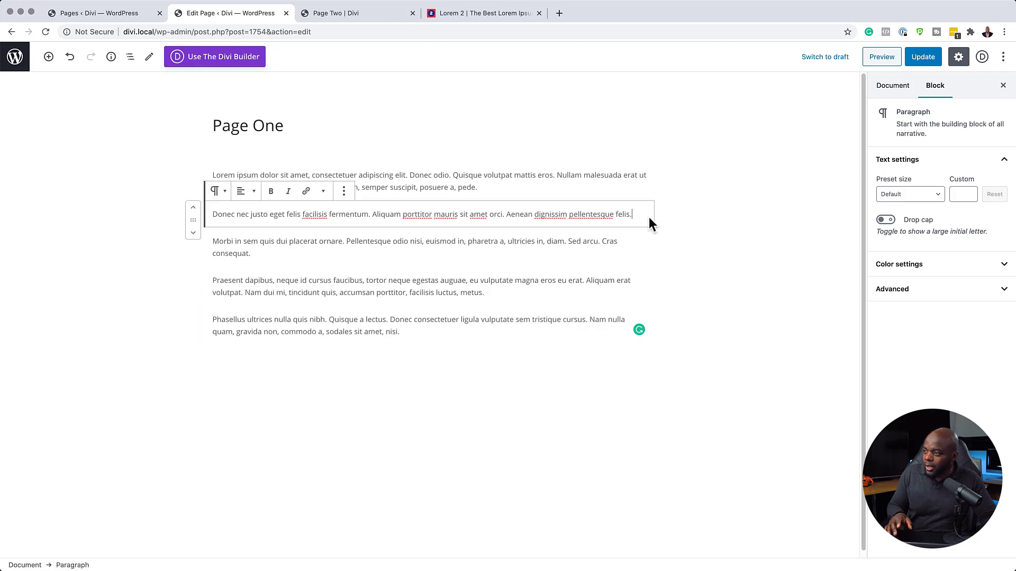
key("Return")
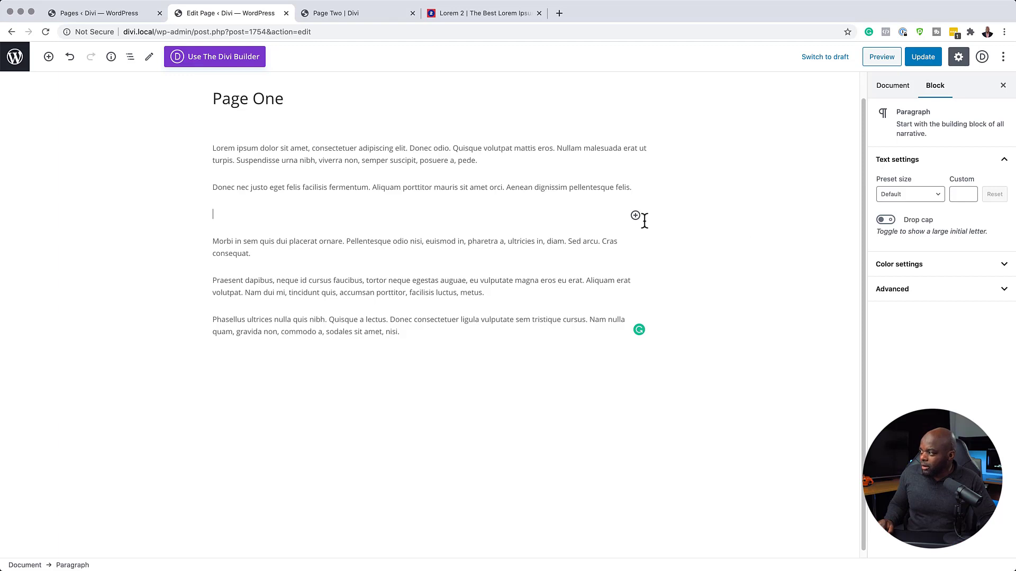
left_click(635, 215)
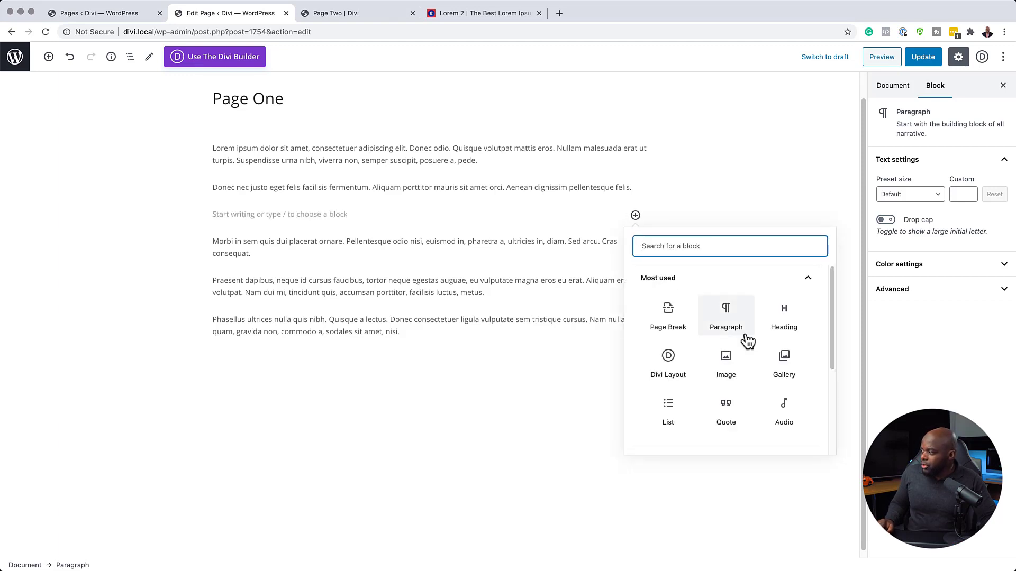
left_click(722, 369)
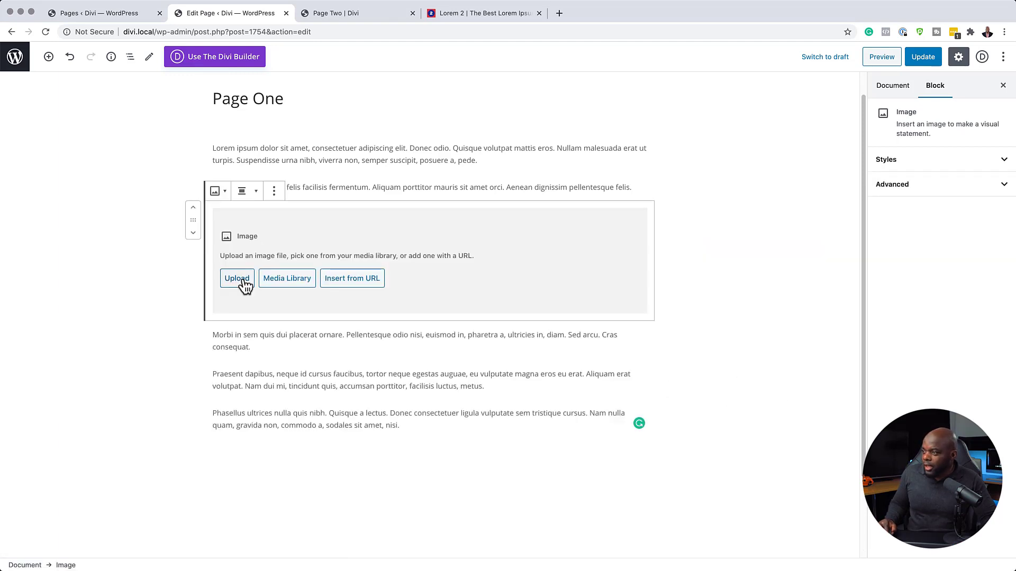
left_click(283, 283)
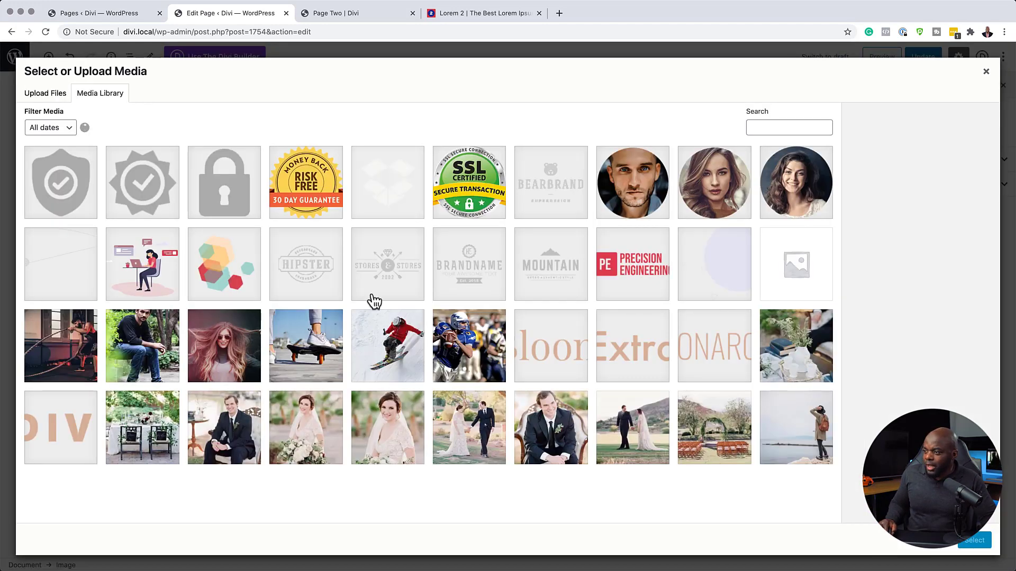
left_click(238, 352)
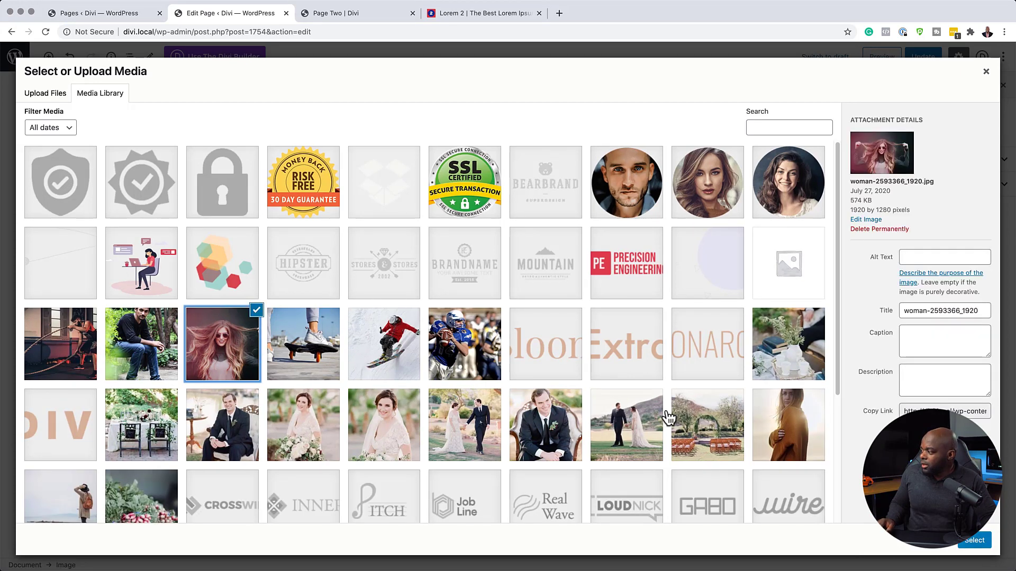
left_click(974, 540)
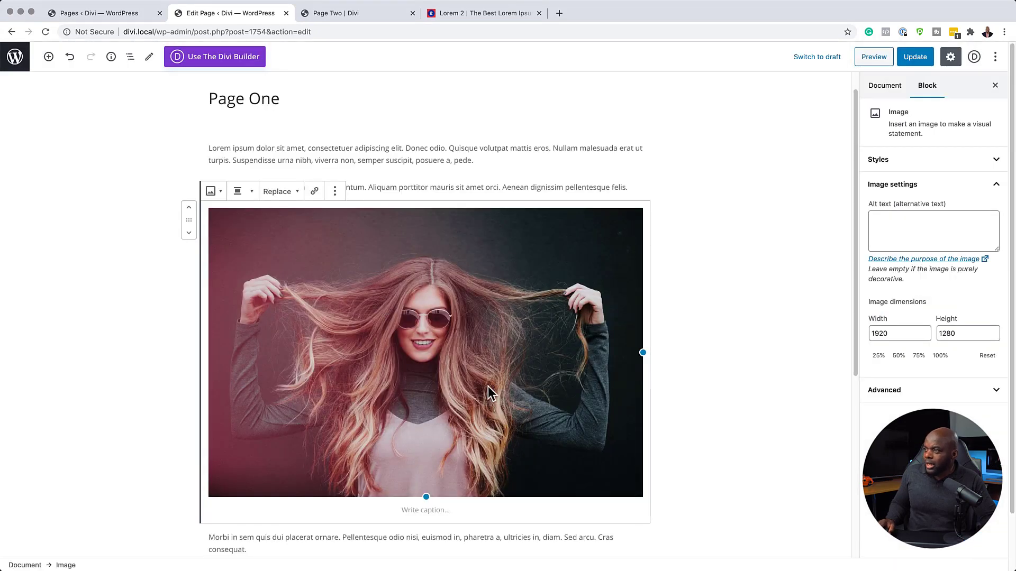
- Copy "Lorem ipsum dolor" from the first paragraph and add it as an H2 heading block at the end of Page One
scroll(561, 436, "up", 1)
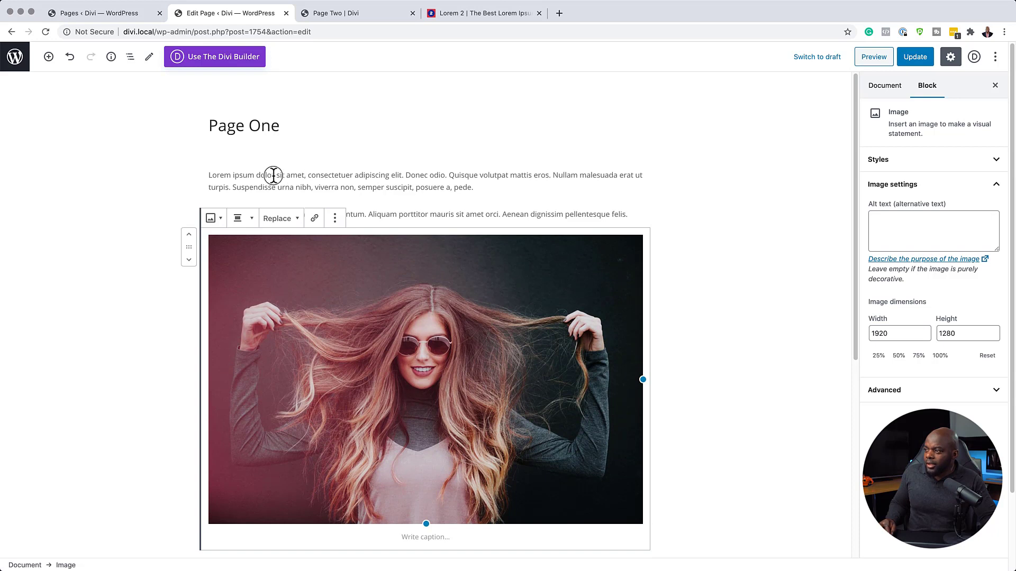
left_click_drag(273, 175, 208, 175)
key("super+c")
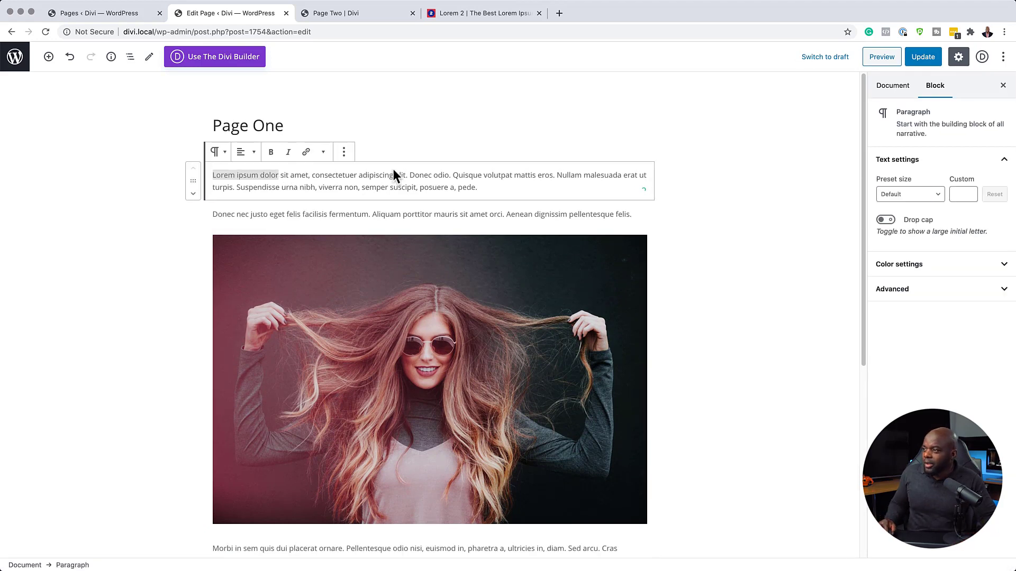
left_click(229, 168)
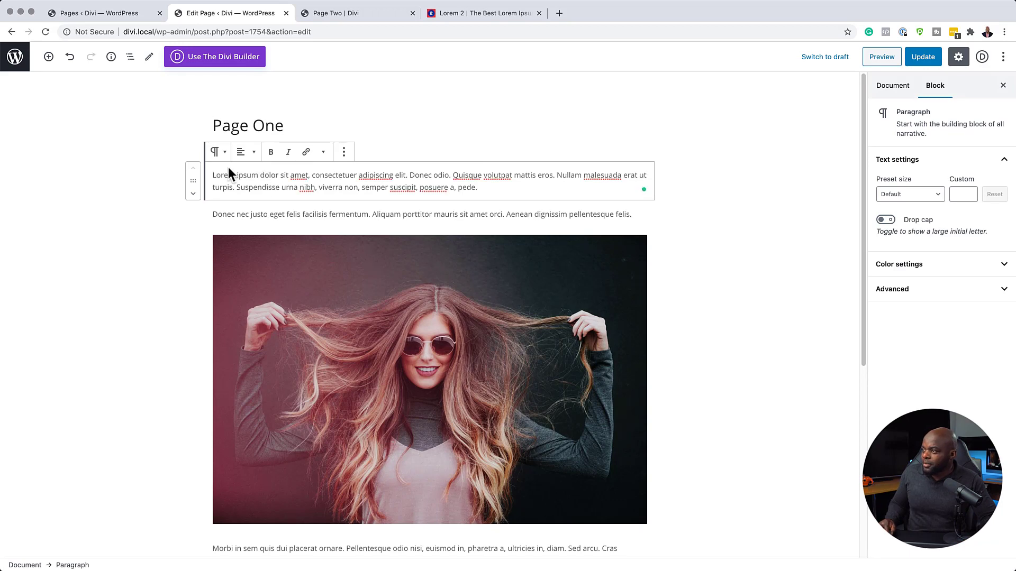
left_click(387, 136)
left_click(48, 57)
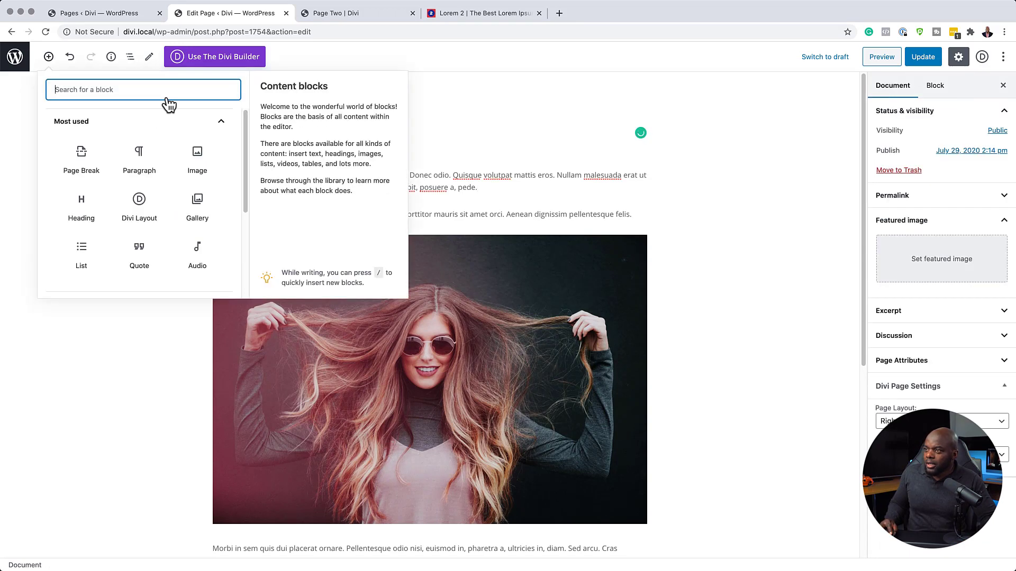
left_click(81, 206)
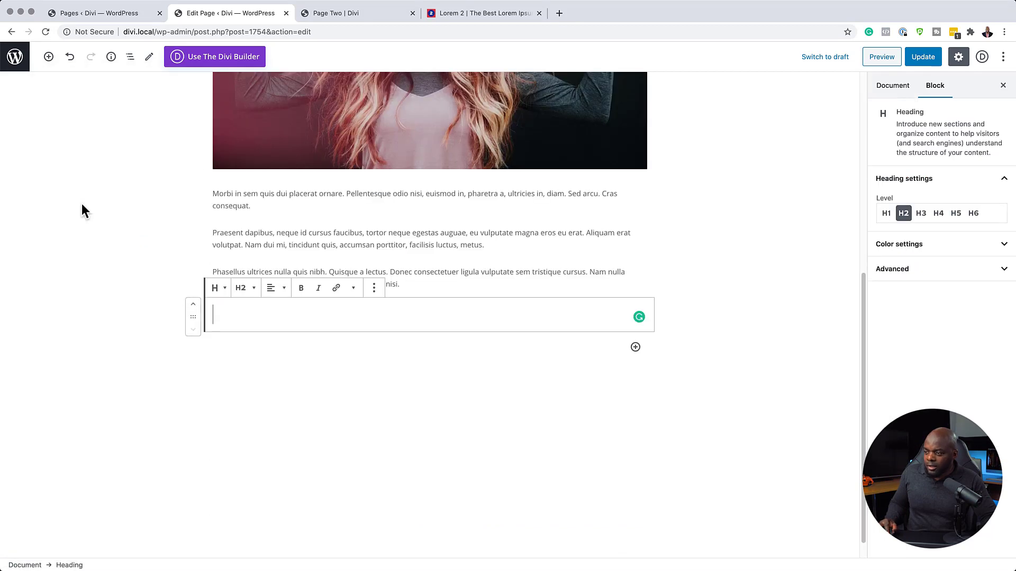
key("super+v")
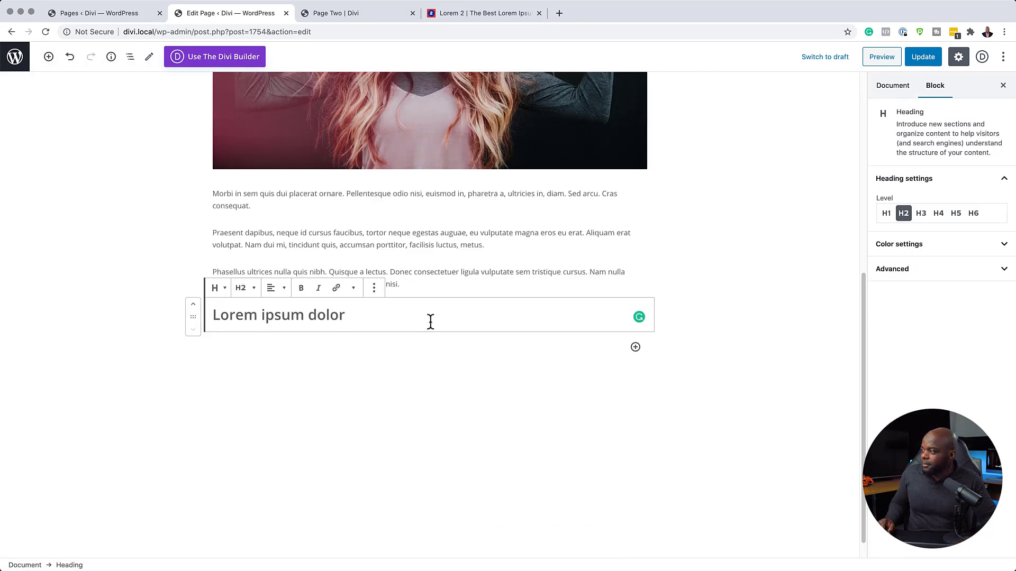
left_click(713, 328)
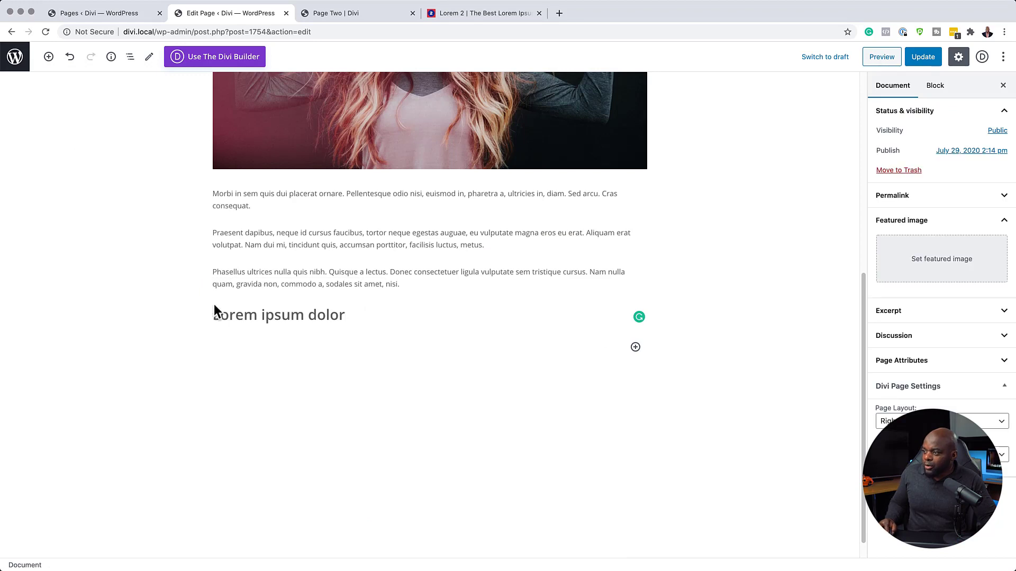
- Move the "Lorem ipsum dolor" heading block from the end of Page One to above the first paragraph
scroll(227, 321, "up", 3)
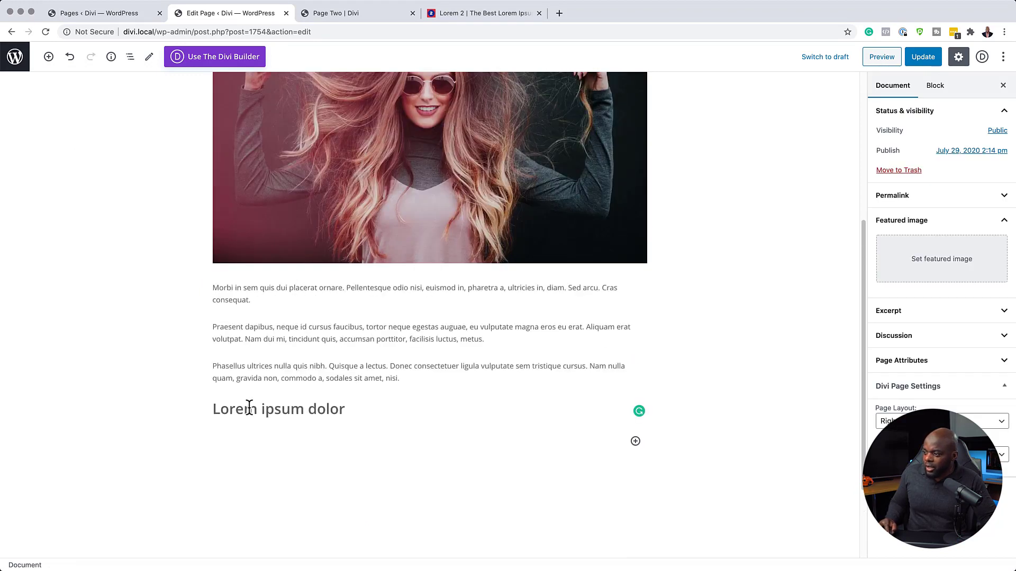
left_click(249, 409)
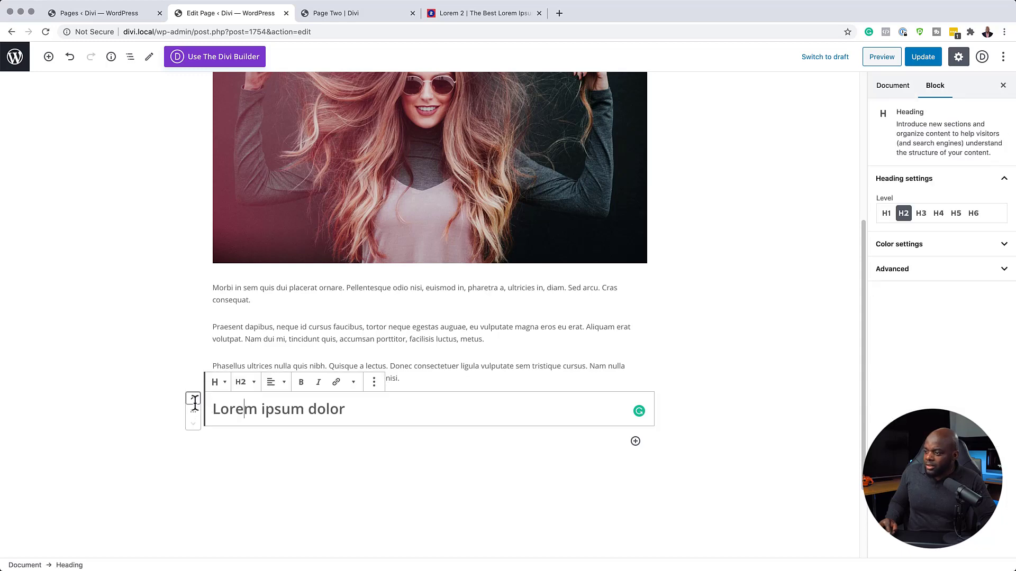
left_click_drag(194, 408, 193, 261)
scroll(265, 183, "up", 1)
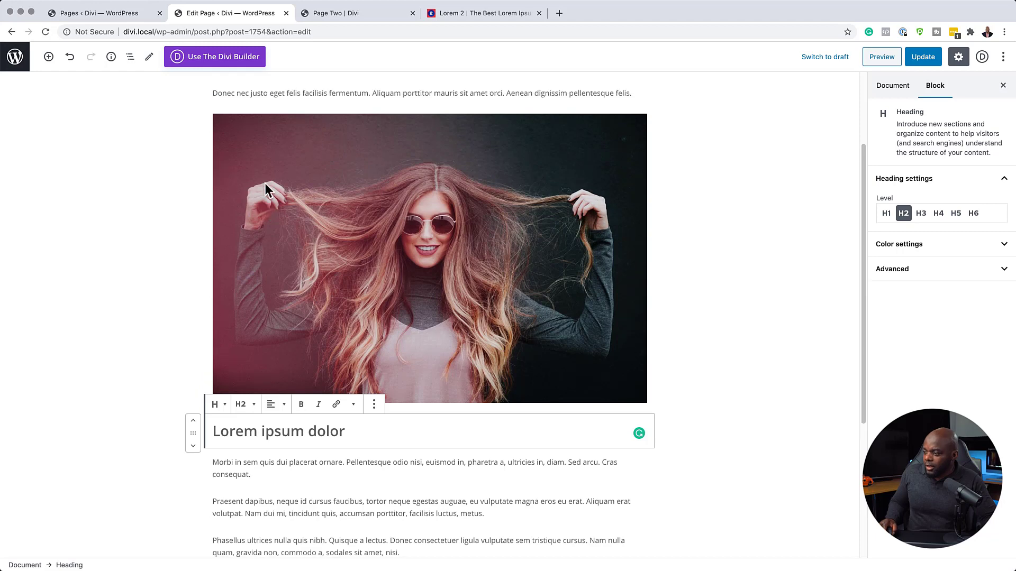
scroll(265, 183, "up", 2)
scroll(223, 475, "down", 2)
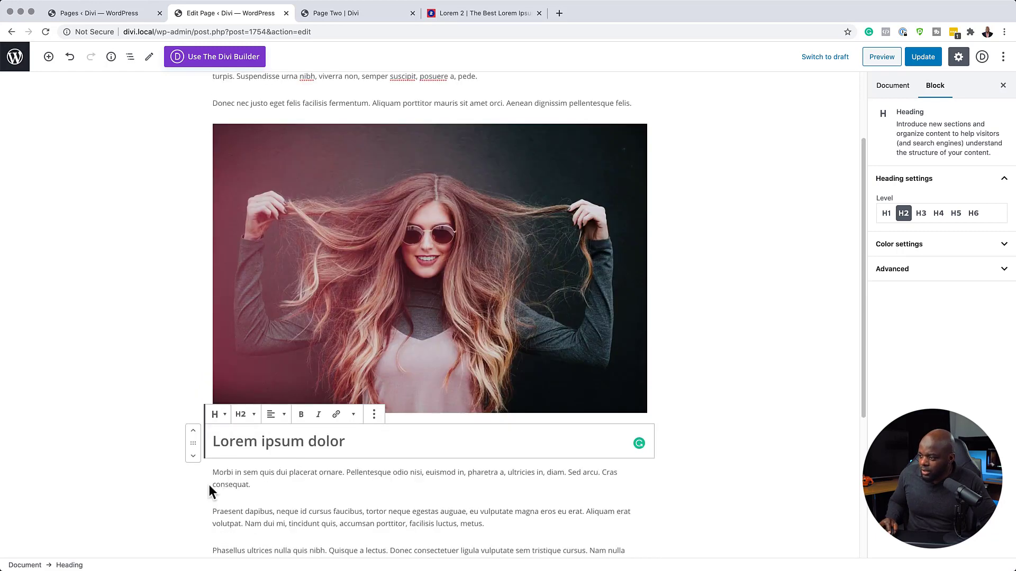
left_click_drag(194, 443, 233, 93)
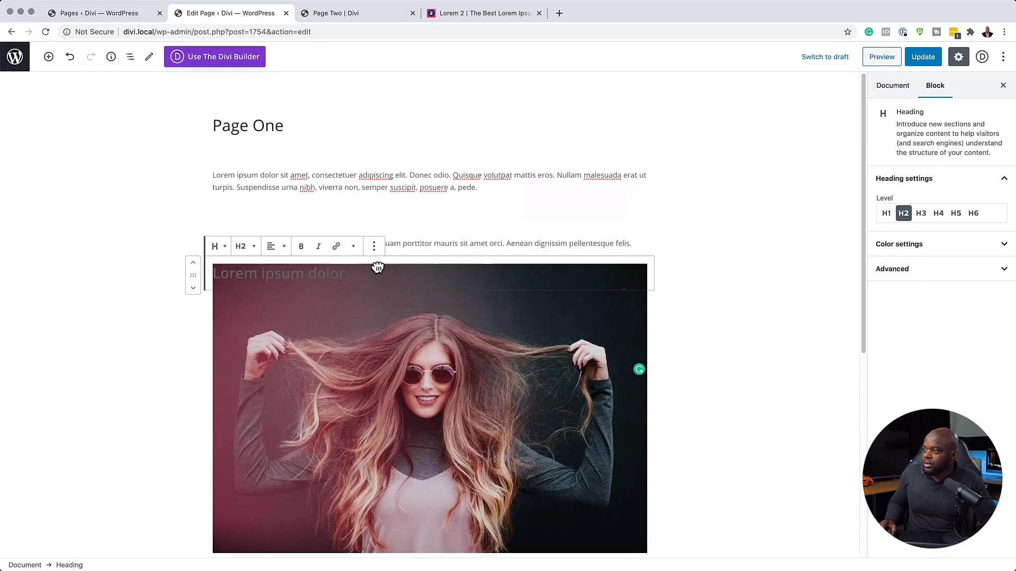
left_click_drag(199, 164, 201, 150)
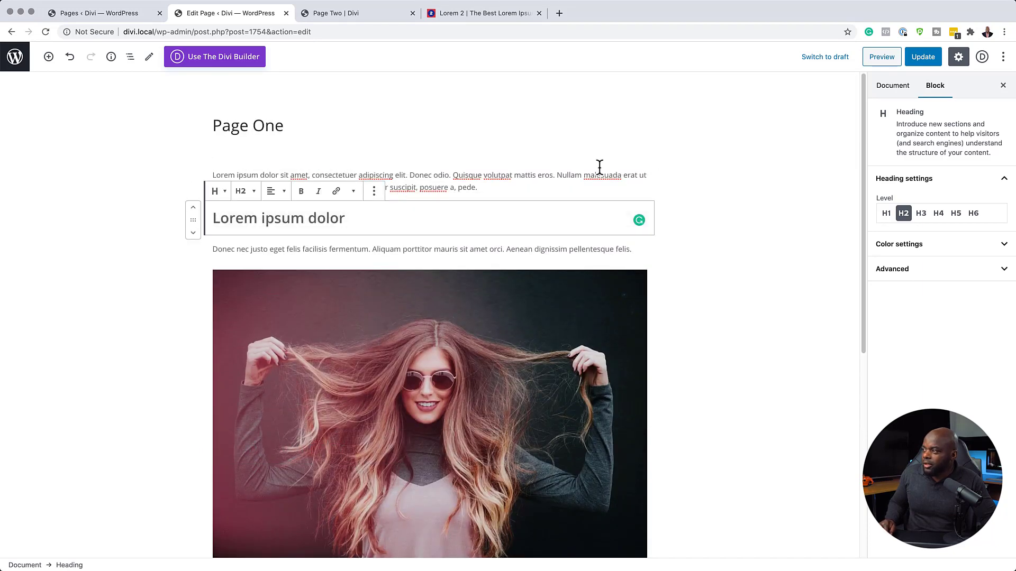
left_click(439, 150)
left_click(400, 177)
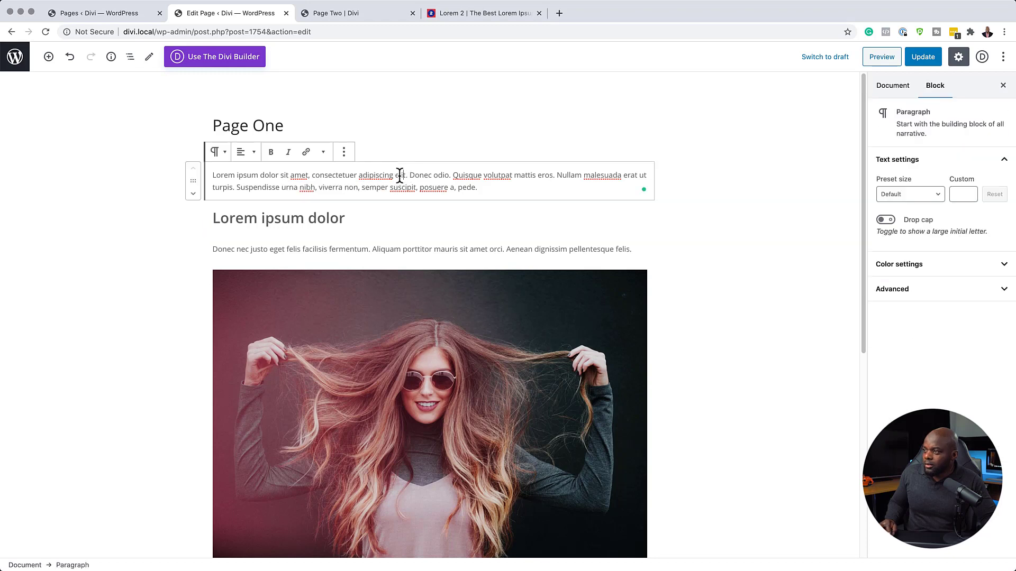
left_click(193, 194)
left_click(143, 259)
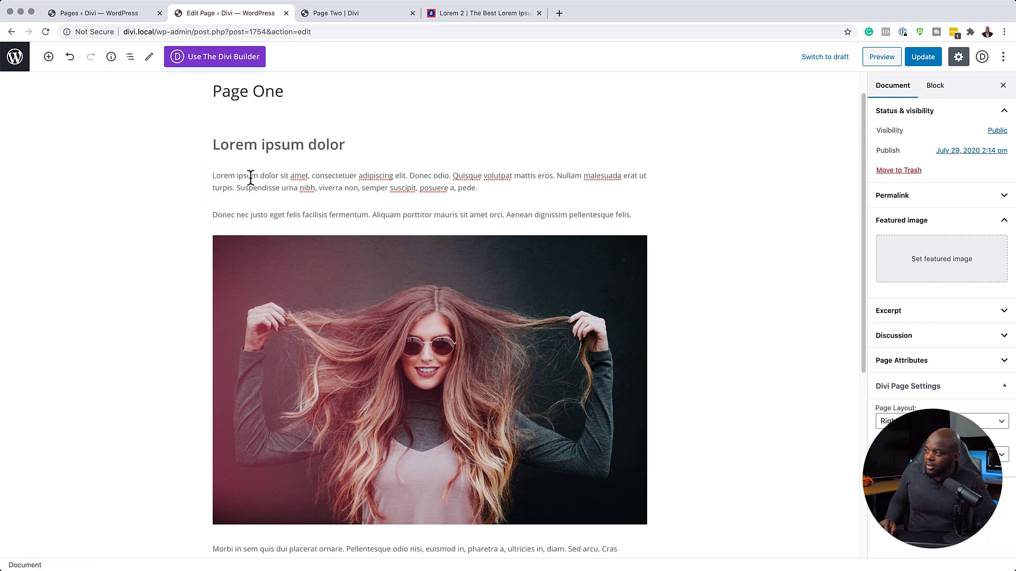
- Check the arrangement of the heading, paragraphs and image on Page One and update the page
scroll(207, 406, "down", 5)
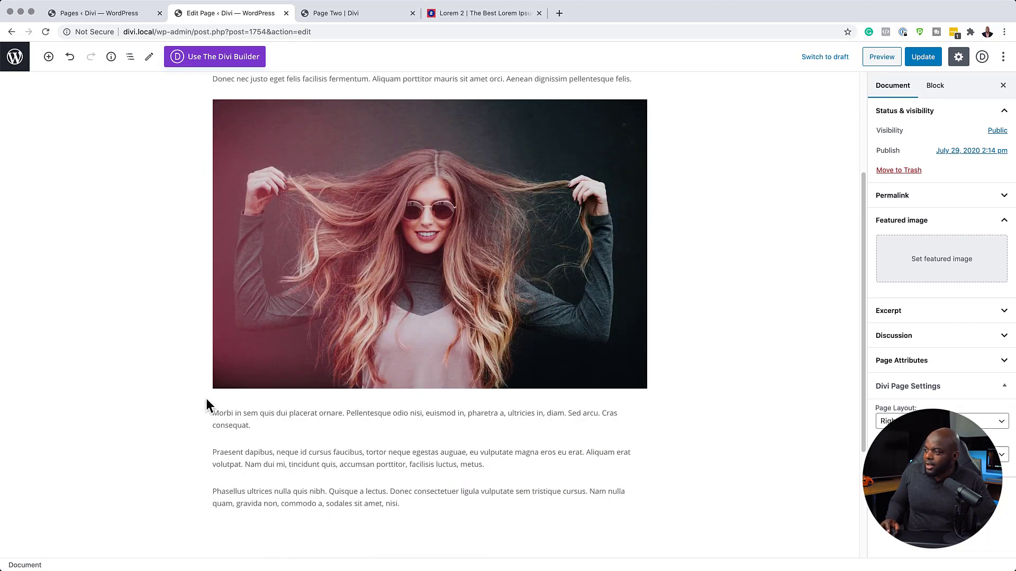
scroll(360, 433, "down", 1)
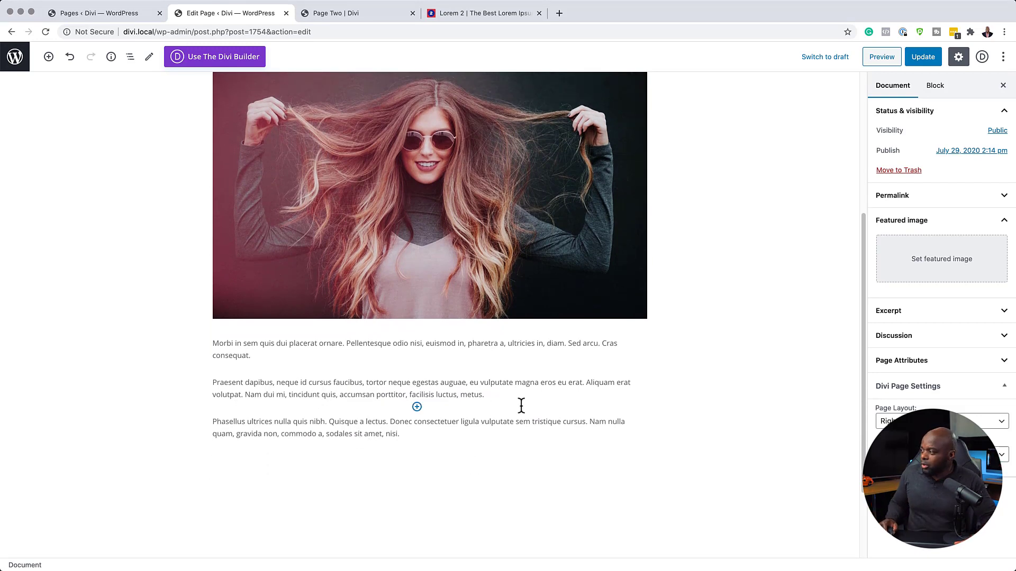
scroll(585, 411, "up", 5)
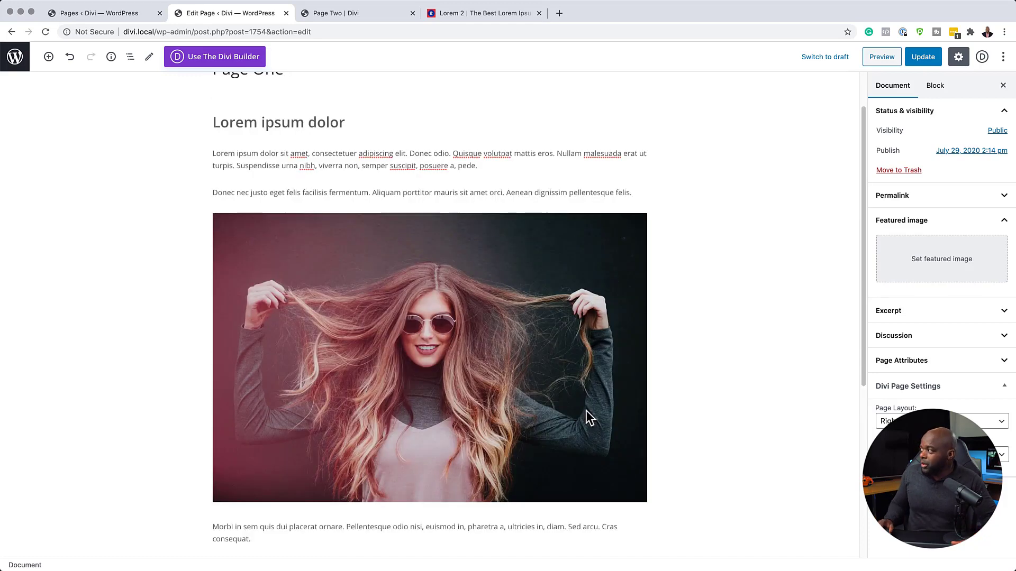
left_click(935, 60)
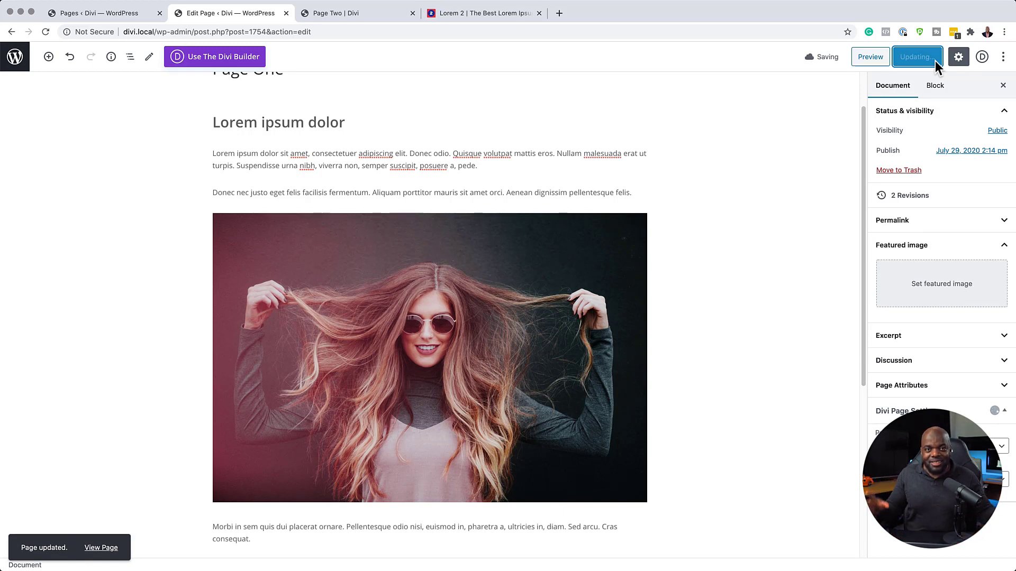
scroll(217, 82, "up", 2)
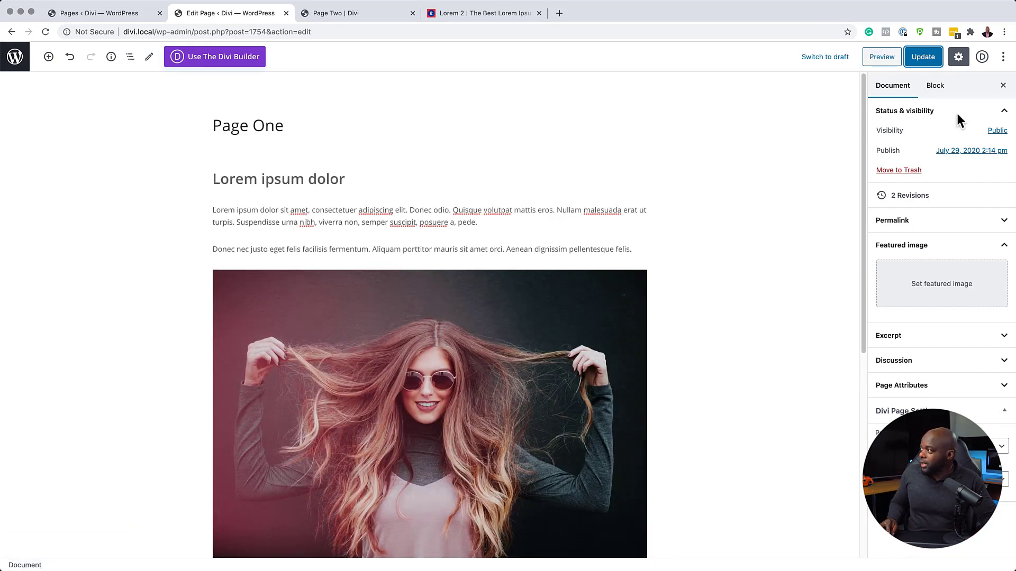
left_click(926, 55)
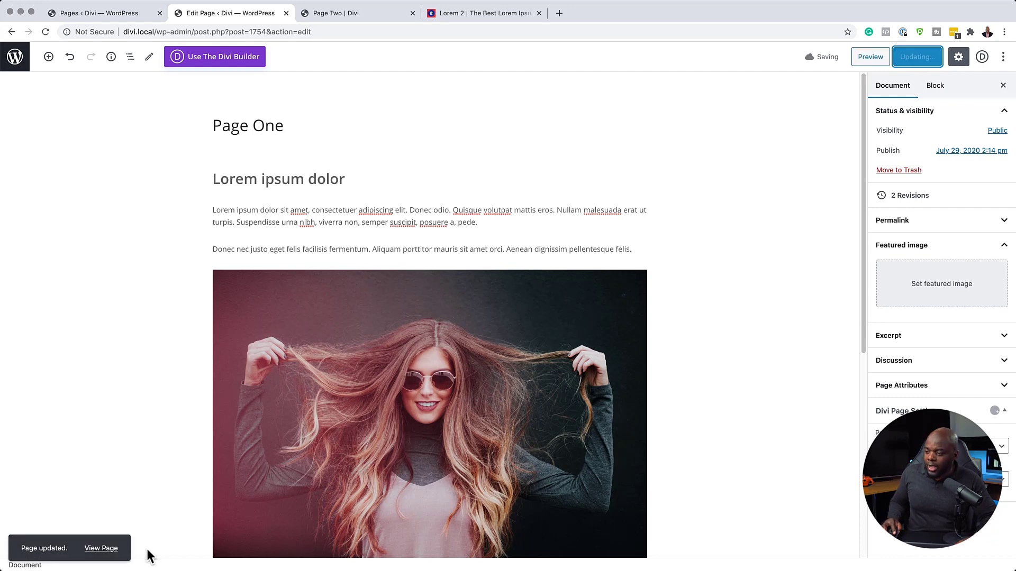
- Open the live Page One in a new browser tab and examine the styling of its heading, paragraphs and image
left_click(101, 549, "super")
left_click(361, 15)
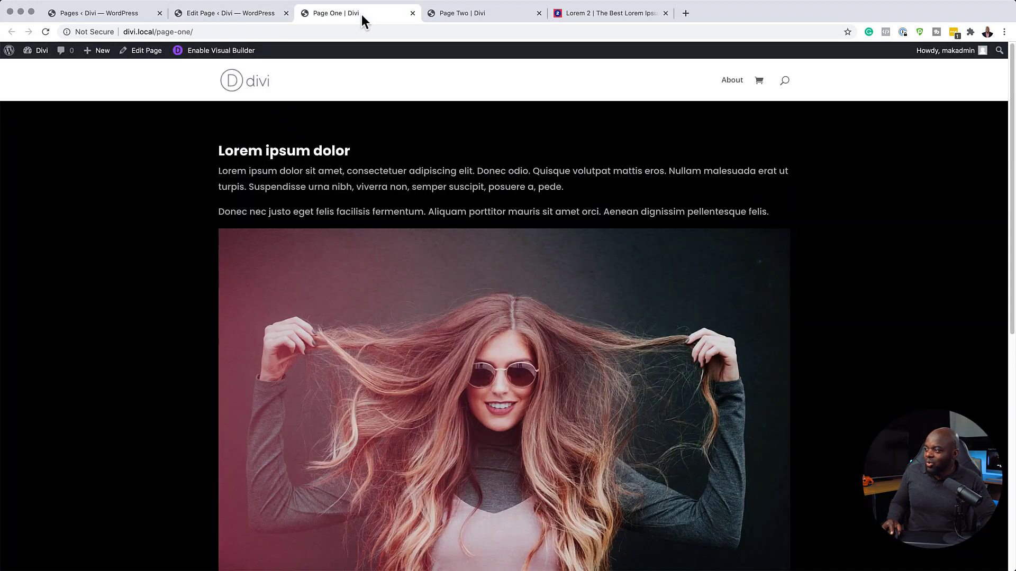
scroll(143, 228, "down", 10)
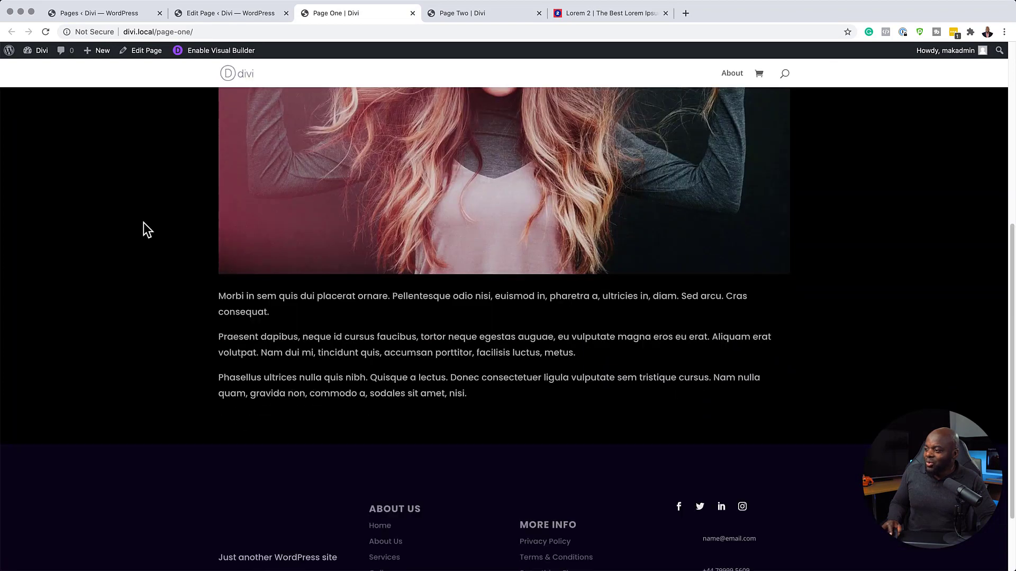
scroll(144, 222, "up", 10)
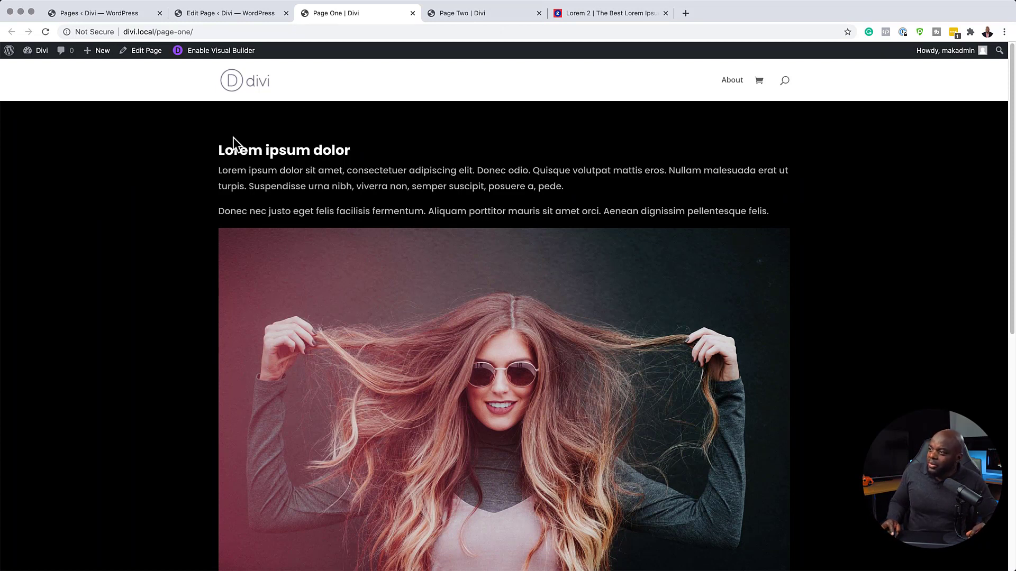
left_click_drag(223, 171, 318, 184)
left_click(292, 152)
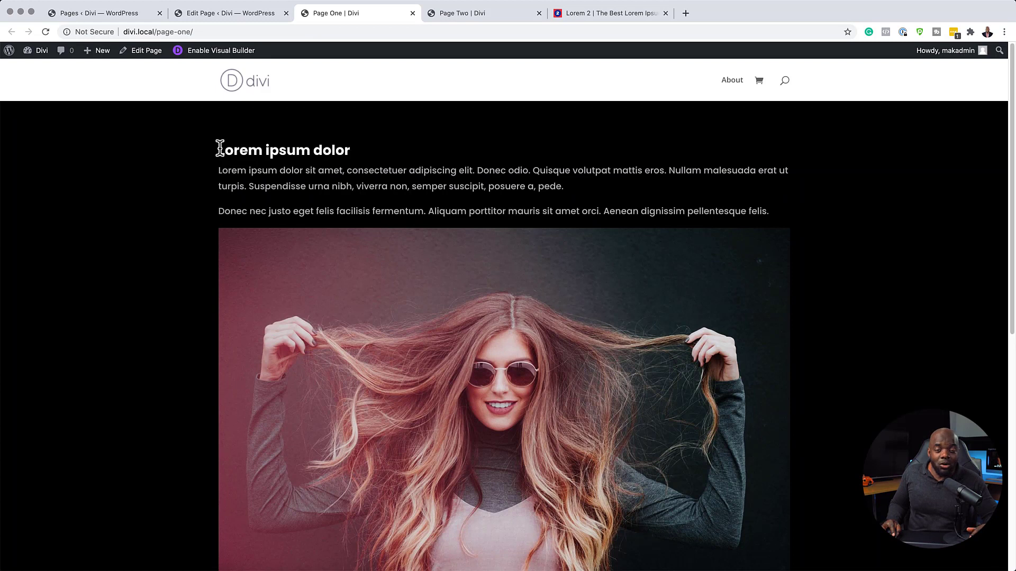
left_click_drag(220, 150, 368, 155)
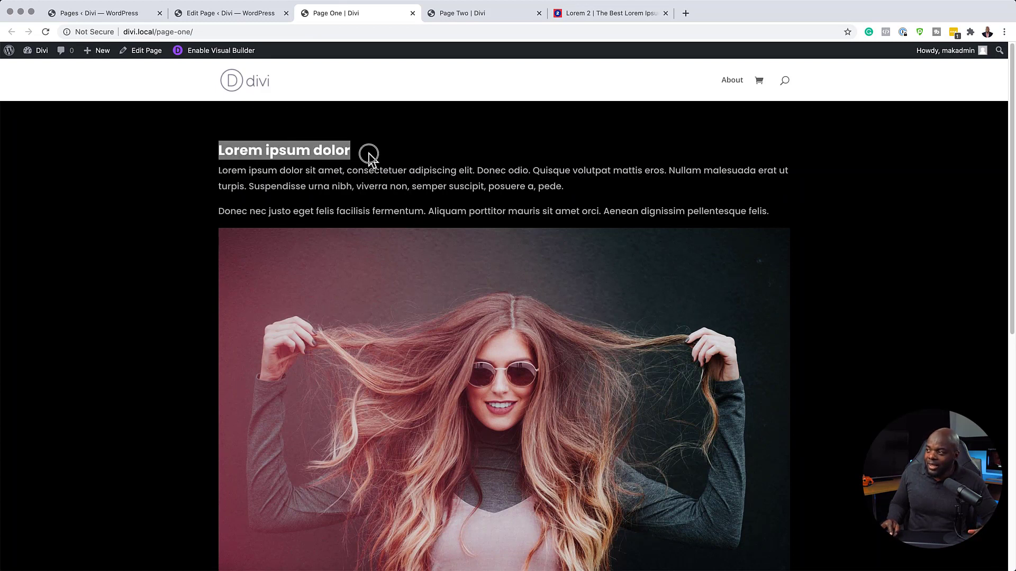
left_click(211, 173)
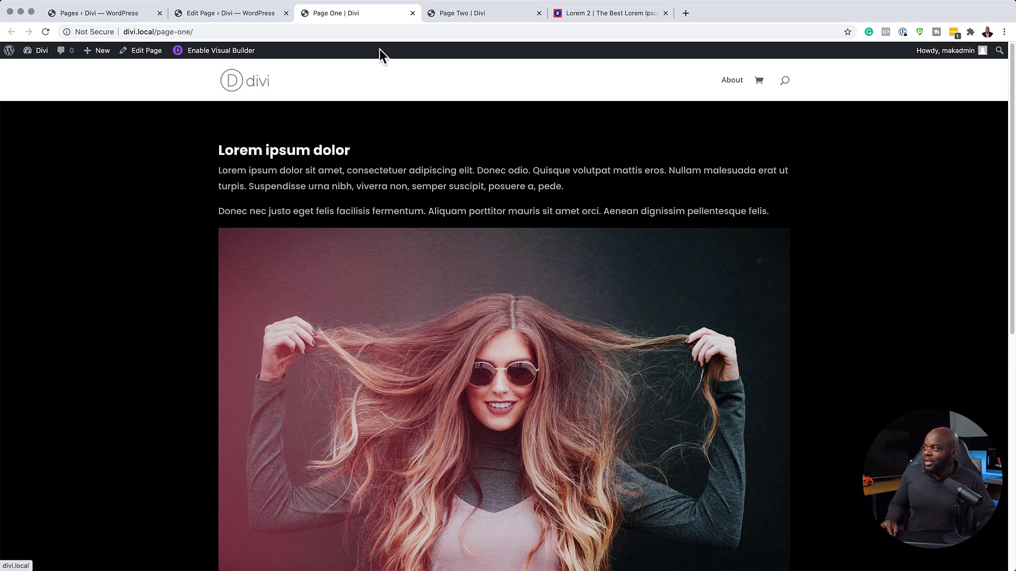
- Open Page Two in the block editor and fill its empty body with the placeholder paragraphs starting "Lorem ipsum dolor sit amet, consectetuer adipiscing elit"
left_click(500, 14)
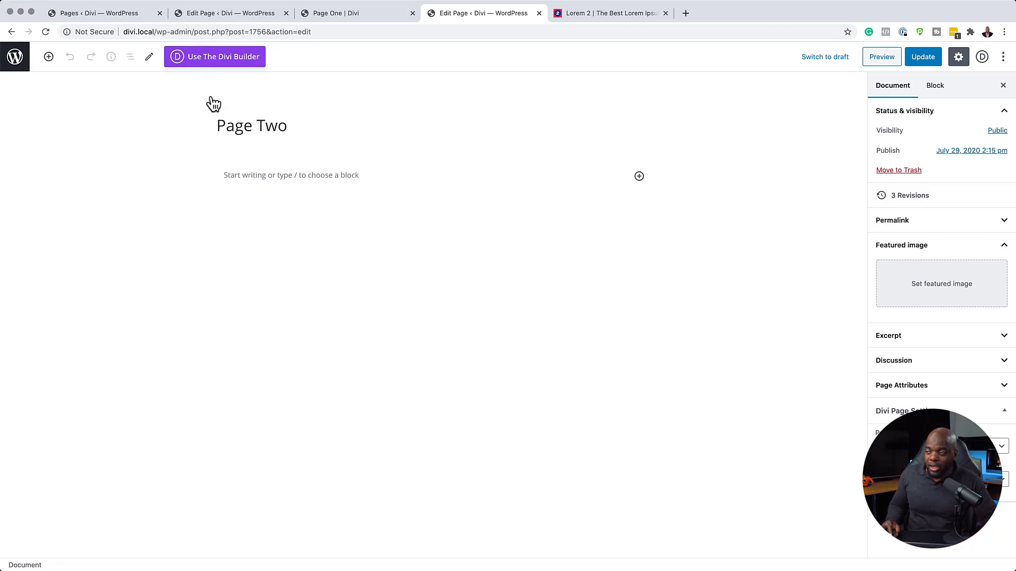
left_click(240, 176)
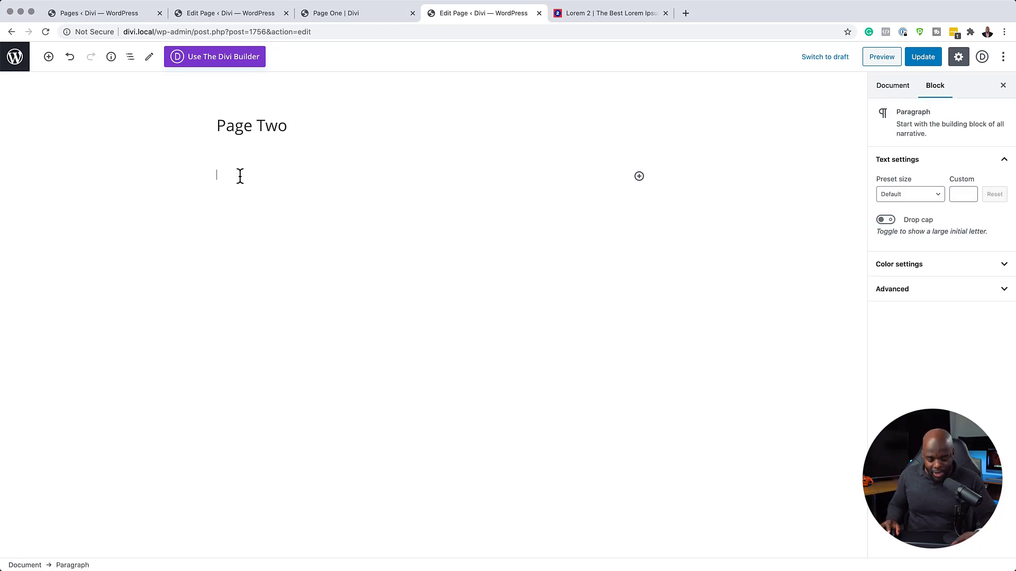
type("Lorem ipsum dolor sit amet, consectetuer adipiscing elit. Donec odio. Quisque volutpat mattis eros. Nullam malesuada erat ut turpis. Suspendisse urna nibh, viverra non, semper suscipit, posuere a, pede.  Donec nec justo eget felis facilisis fermentum. Aliquam porttitor mauris sit amet orci. Aenean dignissim pellentesque felis.  Morbi in sem quis dui placerat ornare. Pellentesque odio nisi, euismod in, pharetra a, ultricies in, diam. Sed arcu. Cras consequat.  Praesent dapibus, neque id cursus faucibus, tortor neque egestas auguae, eu vulputate magna eros eu erat. Aliquam erat volutpat. Nam dui mi, tincidunt quis, accumsan porttitor, facilisis luctus, metus.  Phasellus ultrices nulla quis nibh. Quisque a lectus. Donec consectetuer ligula vulputate sem tristique cursus. Nam nulla quam, gravida non, commodo a, sodales sit amet, nisi.")
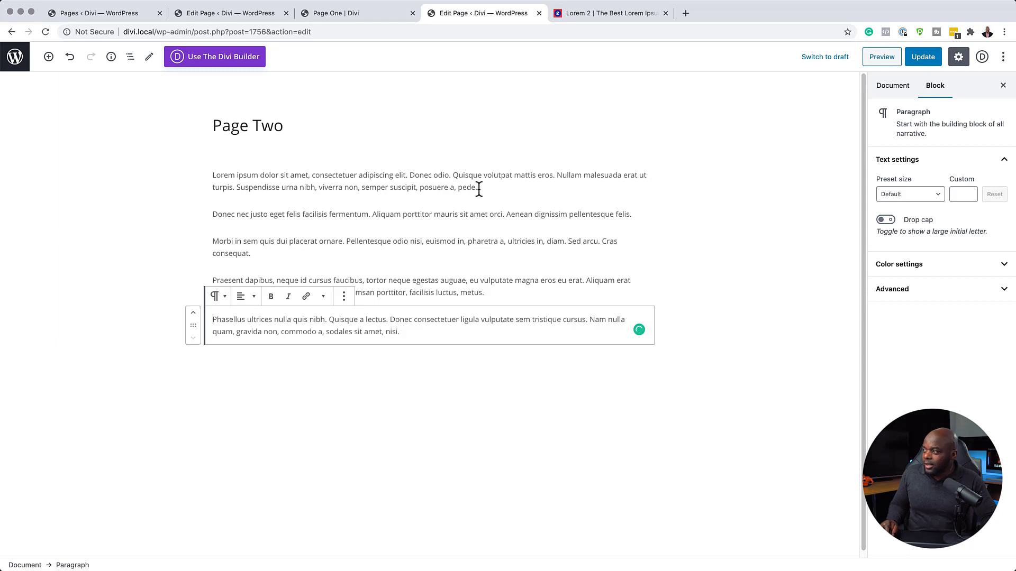
- Insert an image block after the first paragraph of Page Two using Laning-hero.jpg from the media library
left_click(521, 191)
key("Return")
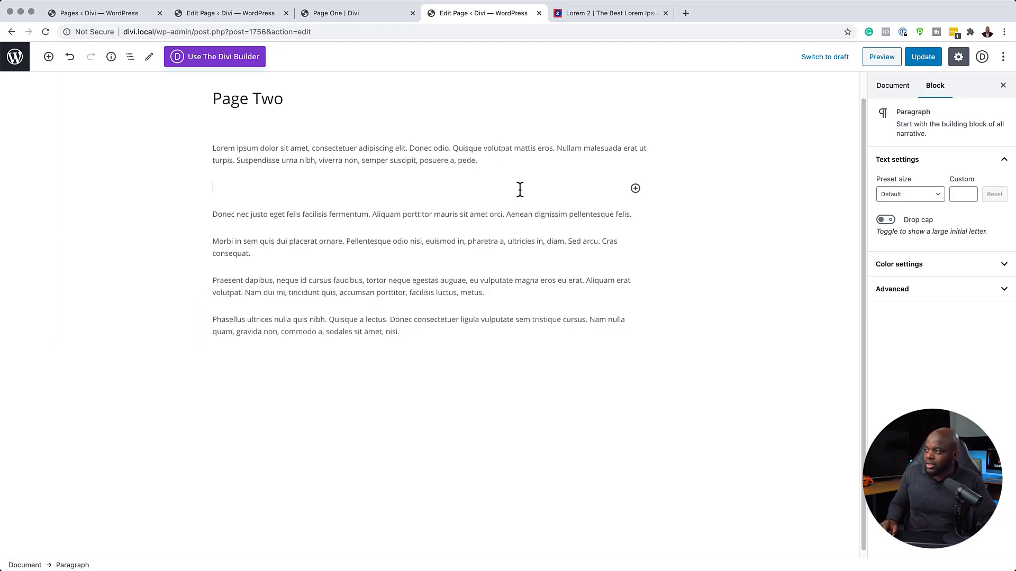
left_click(636, 189)
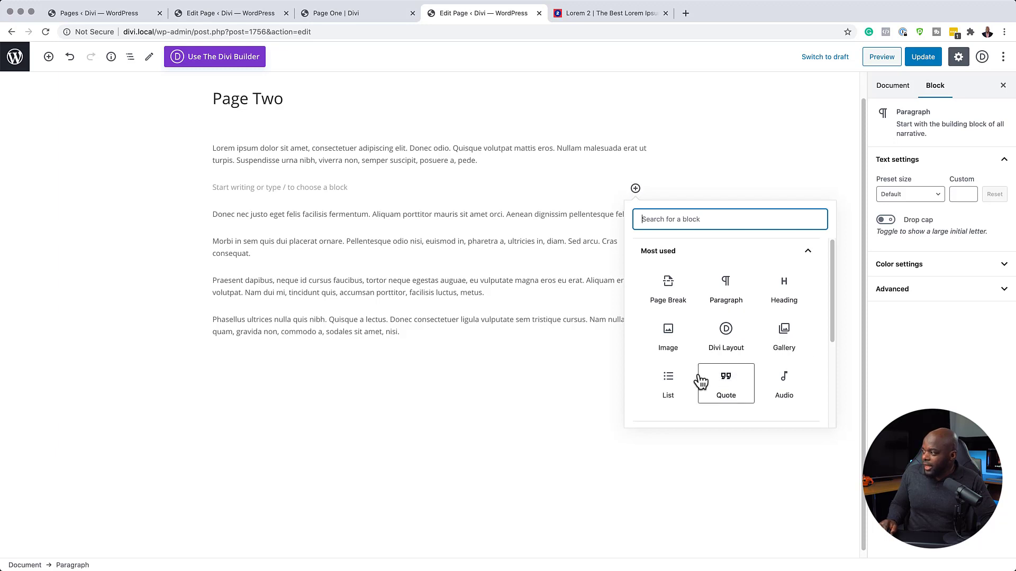
left_click(667, 335)
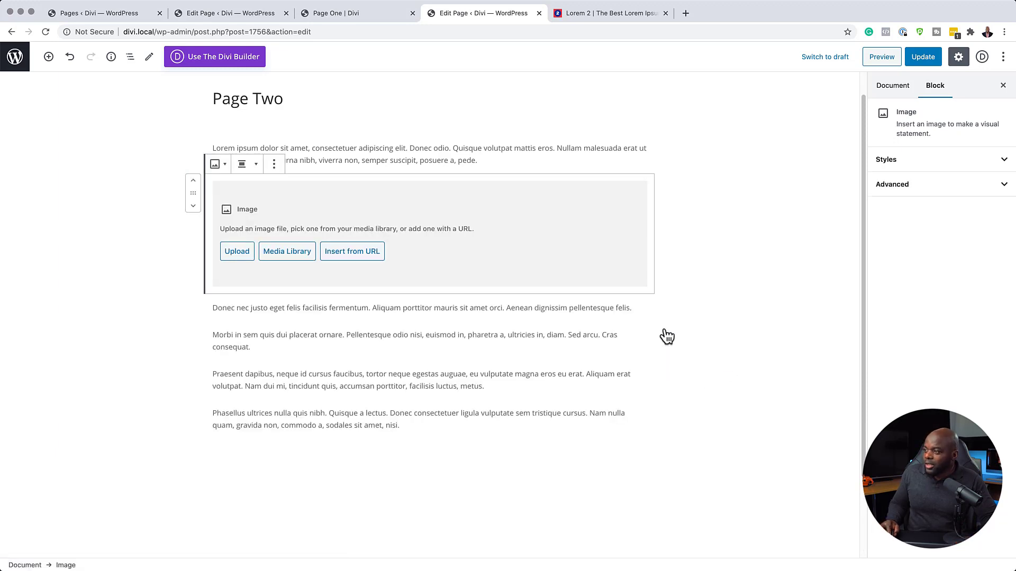
left_click(282, 251)
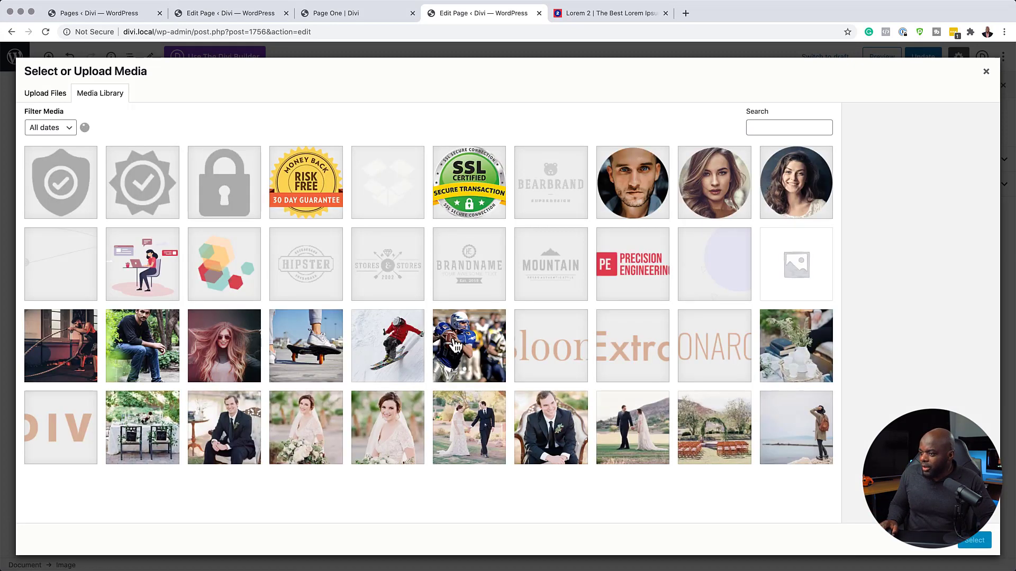
scroll(455, 345, "down", 3)
scroll(455, 341, "down", 2)
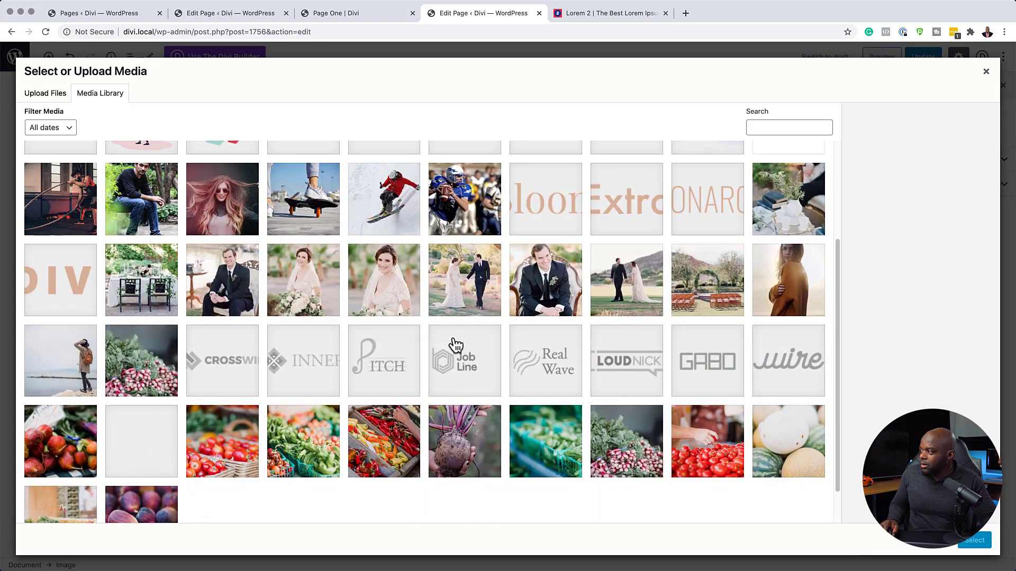
left_click(62, 365)
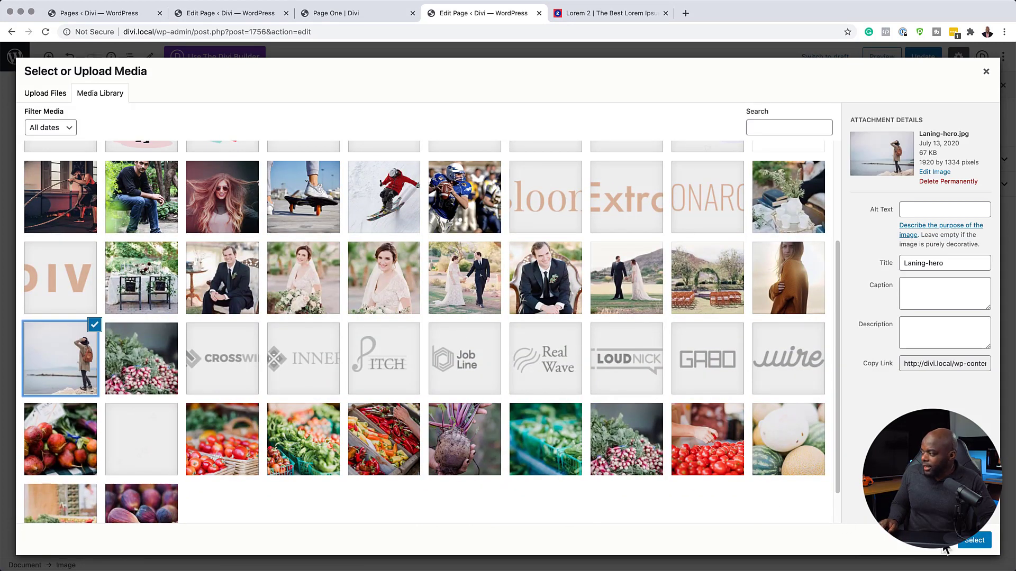
left_click(976, 540)
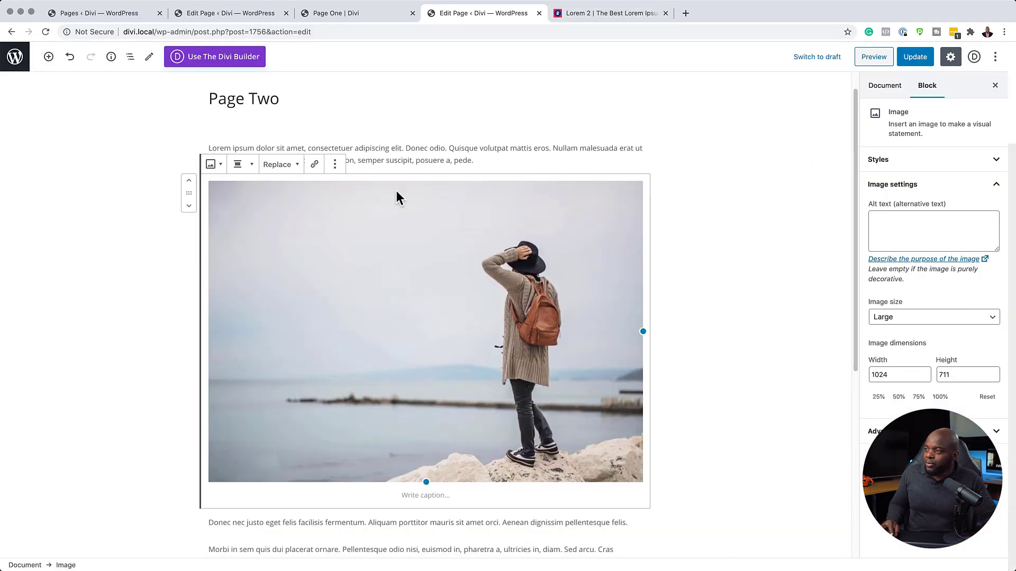
- Add an H2 heading block reading "Morbi in sem quis" above the first paragraph of Page Two
left_click(208, 145)
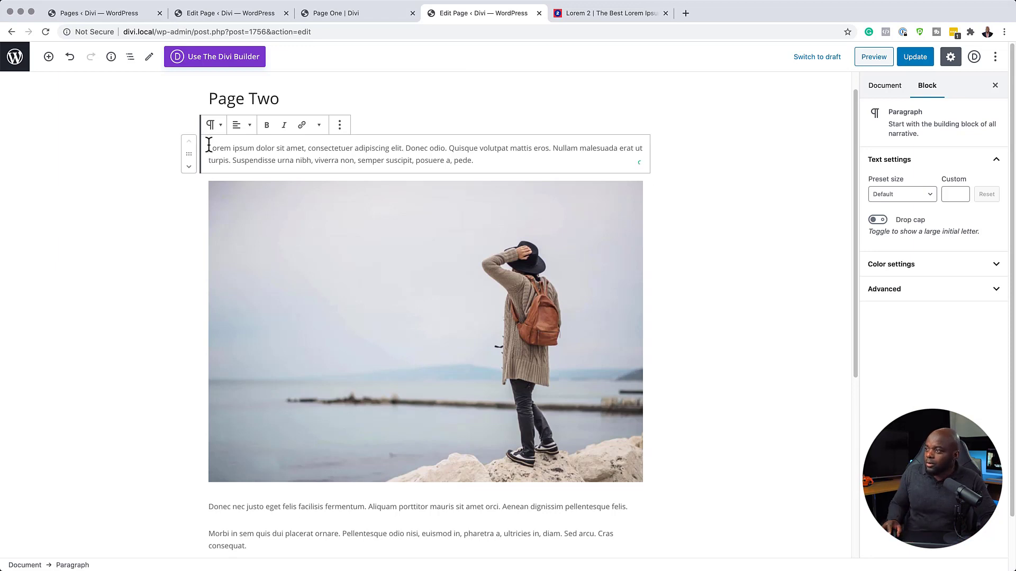
key("Return")
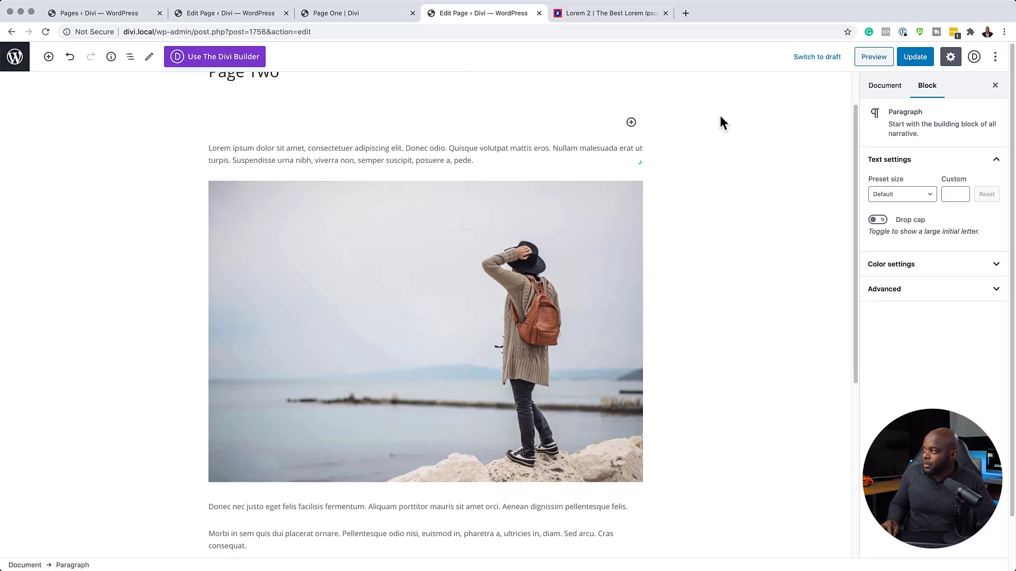
left_click(631, 122)
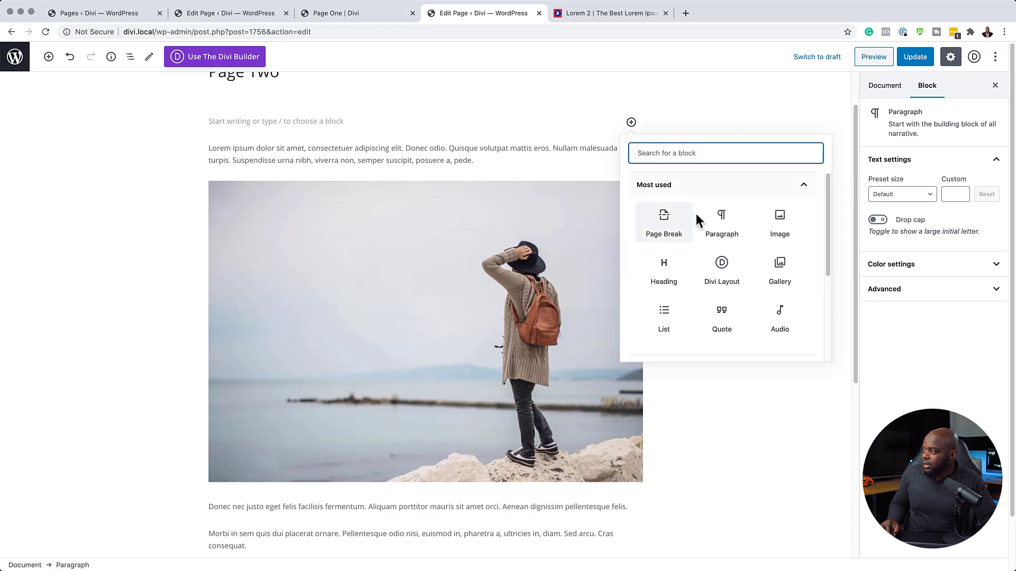
left_click(661, 275)
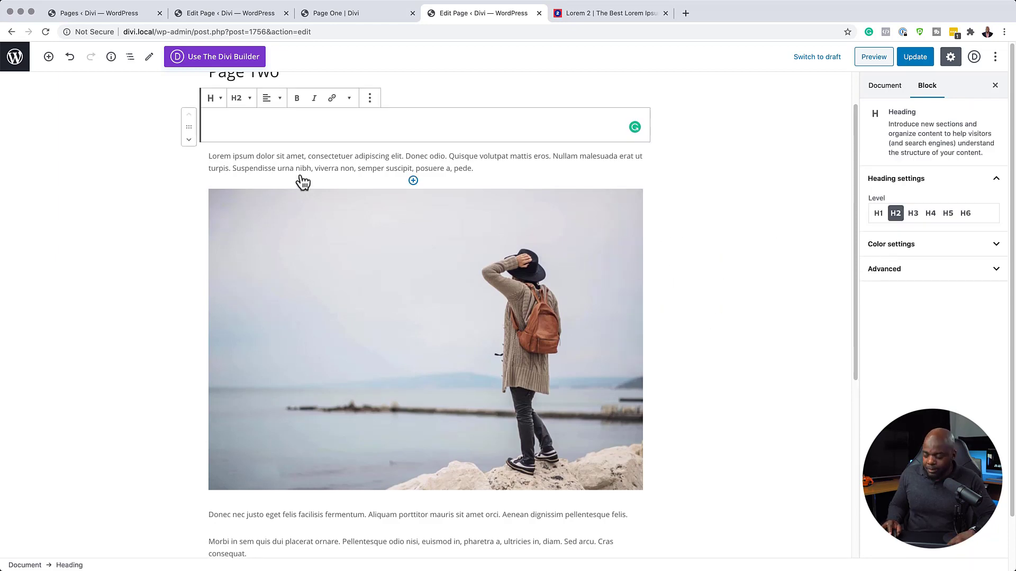
type("Morbi in sem quis")
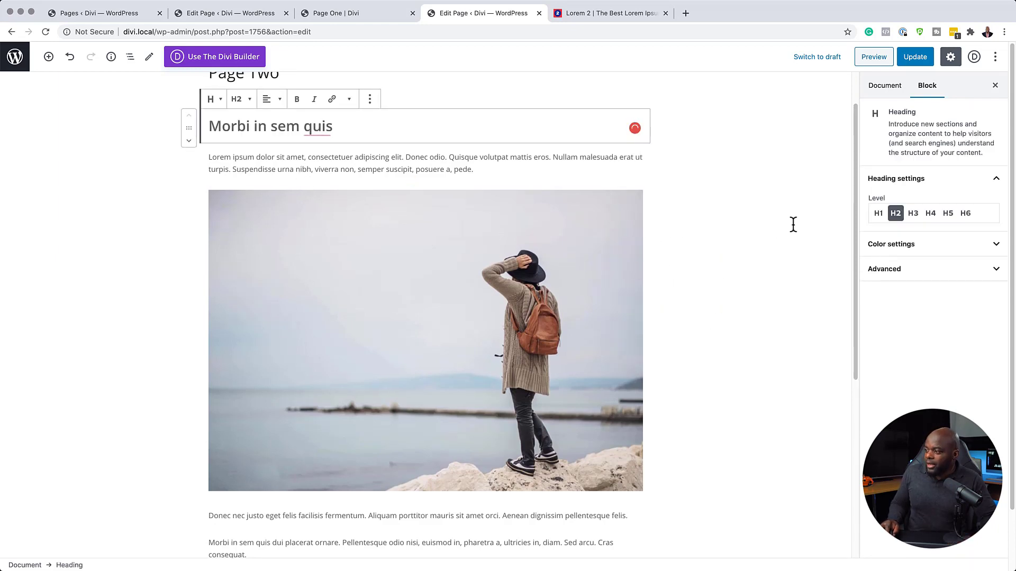
- Update Page Two and open its live version to examine the styling of its heading, image and paragraphs
left_click(766, 246)
scroll(661, 378, "down", 5)
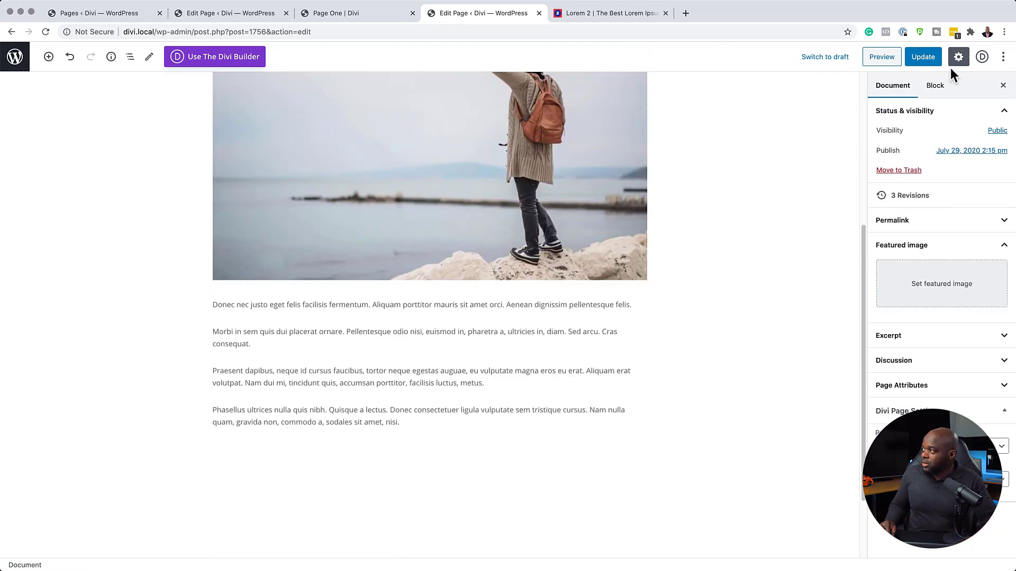
left_click(927, 59)
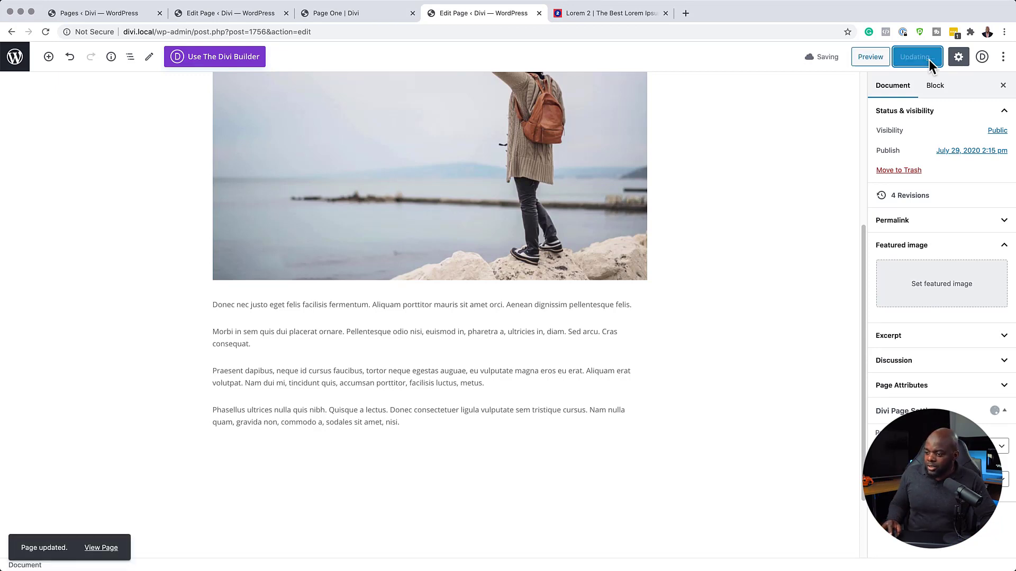
left_click(103, 549)
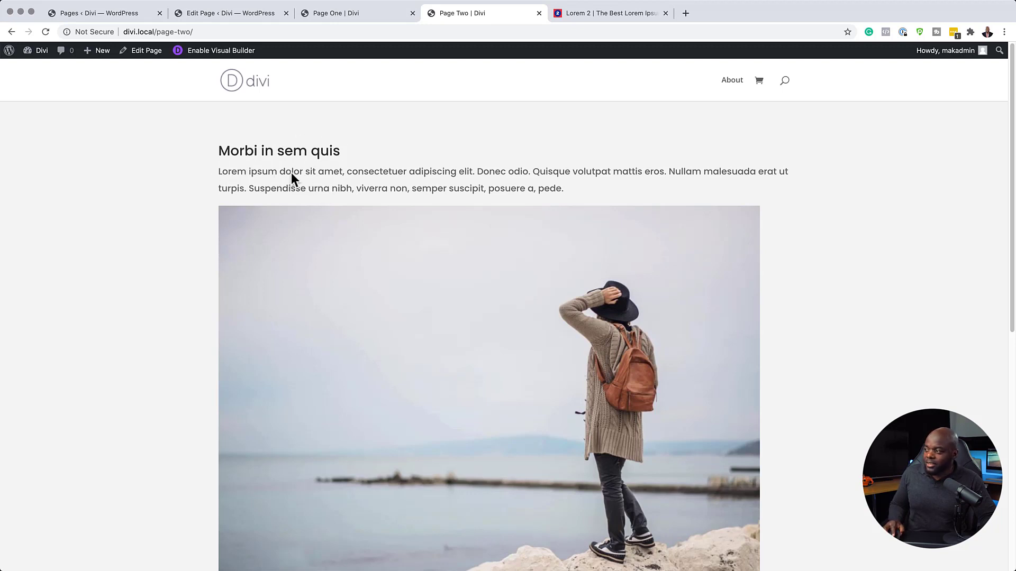
scroll(221, 298, "down", 6)
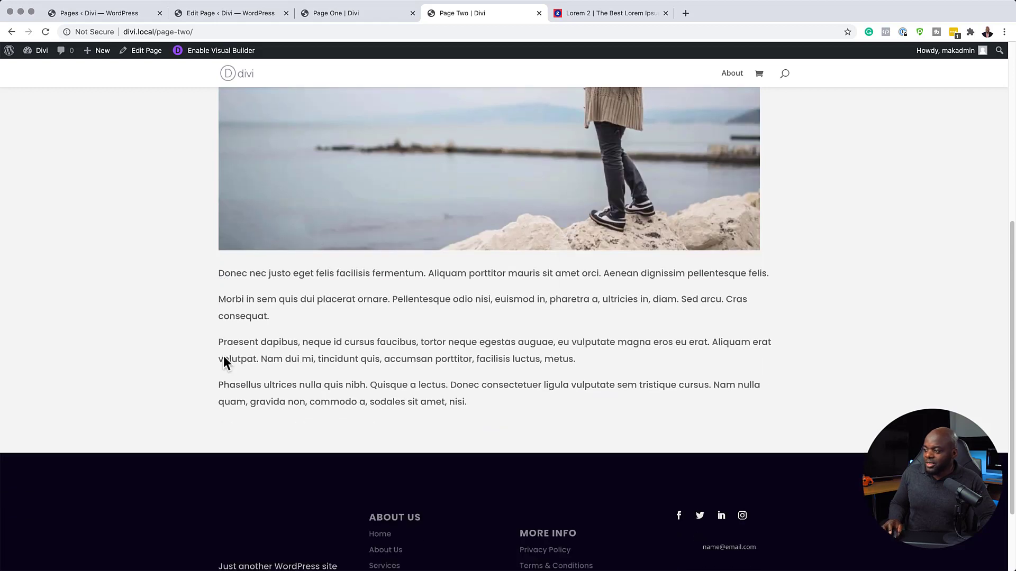
scroll(192, 344, "up", 6)
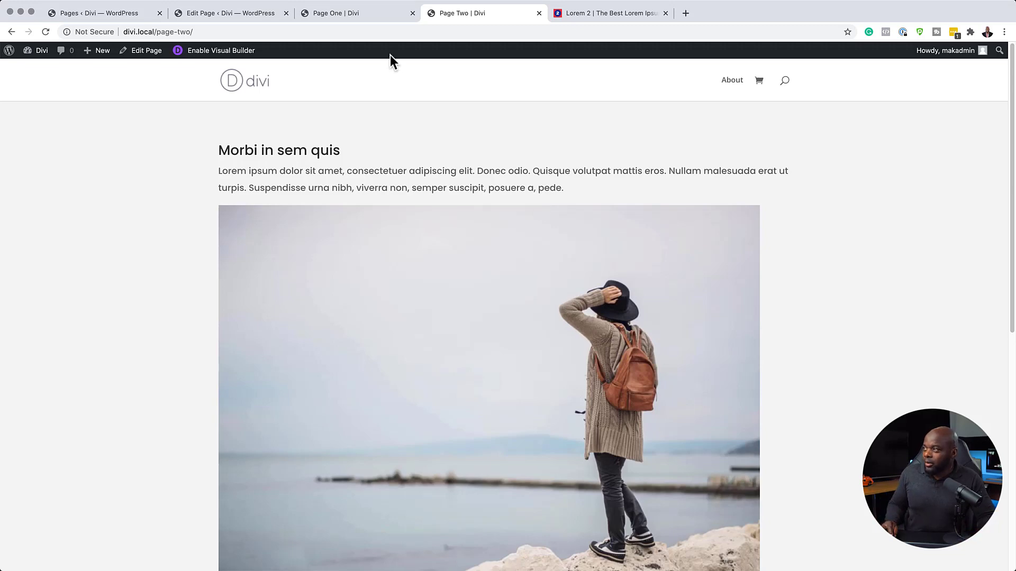
- Compare the background and content styling of the live Page One with the live Page Two
left_click(365, 16)
scroll(158, 263, "down", 5)
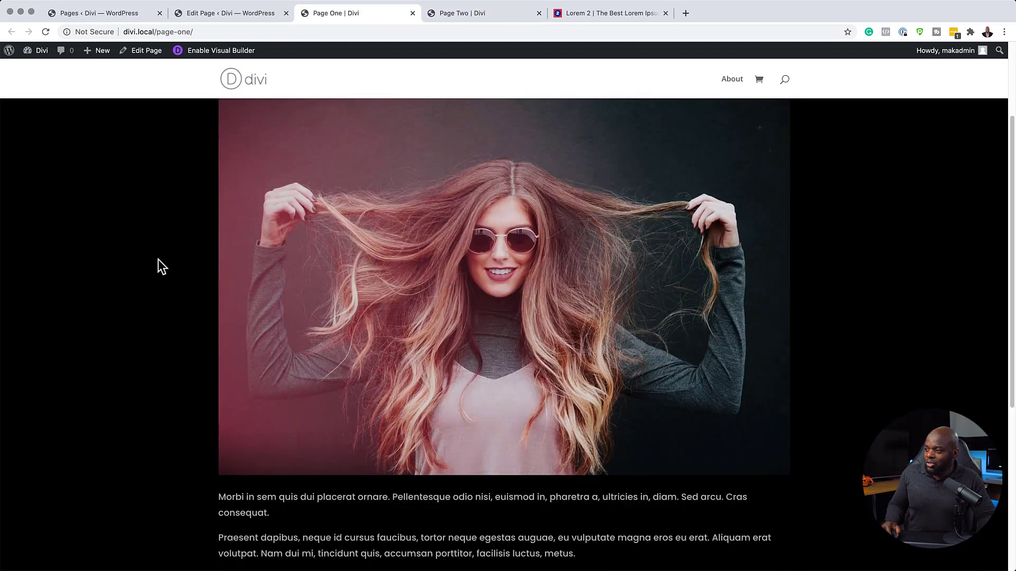
scroll(158, 259, "down", 3)
scroll(159, 259, "up", 5)
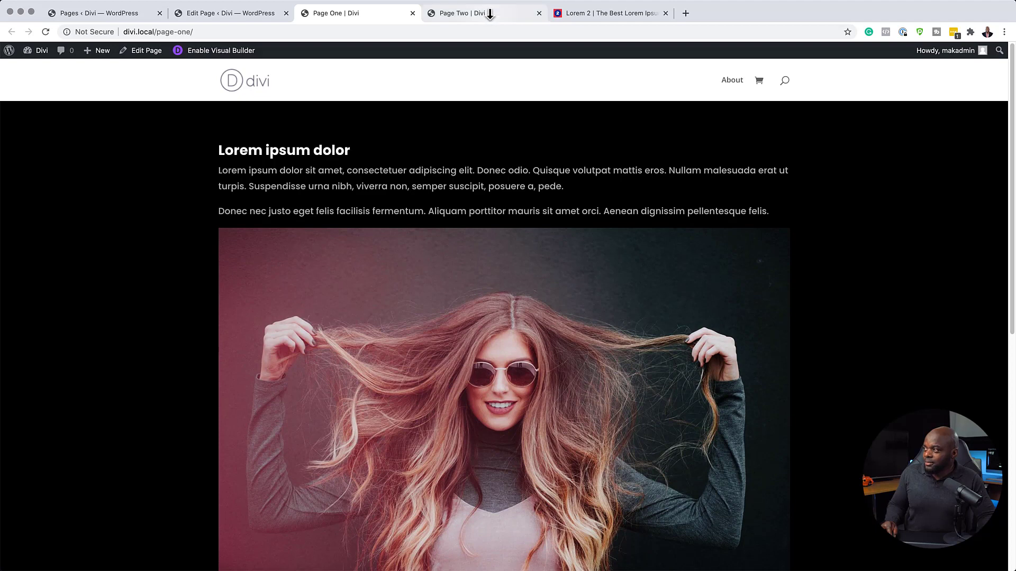
left_click(490, 13)
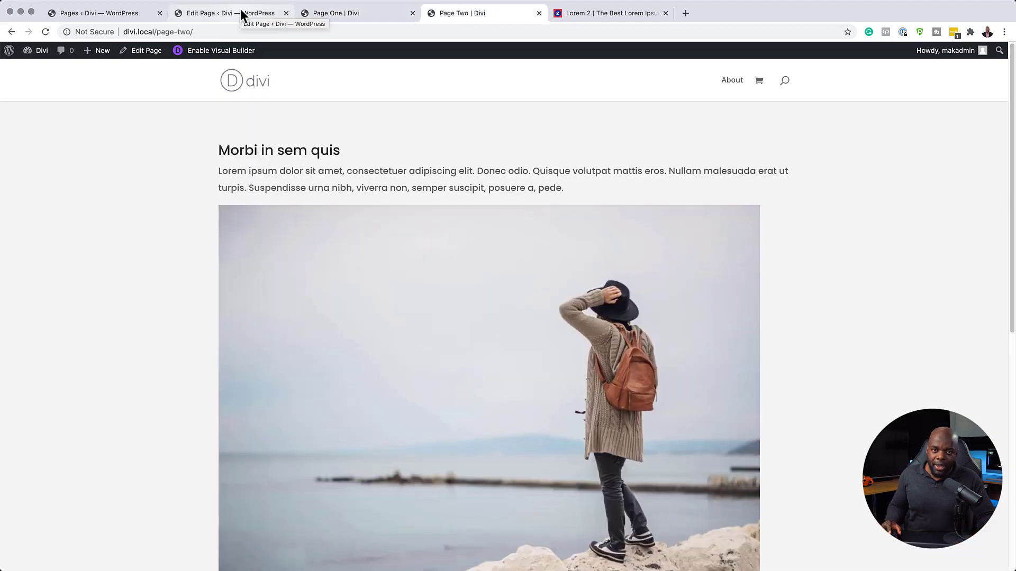
- Open the live About page from the WordPress pages list and examine its heading and body text styling
left_click(121, 15)
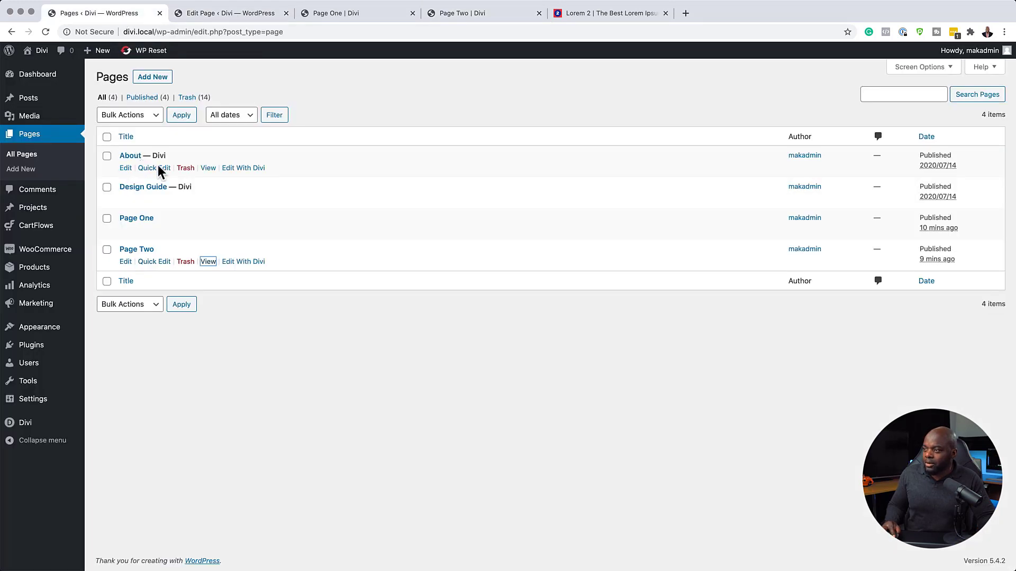
left_click(209, 168)
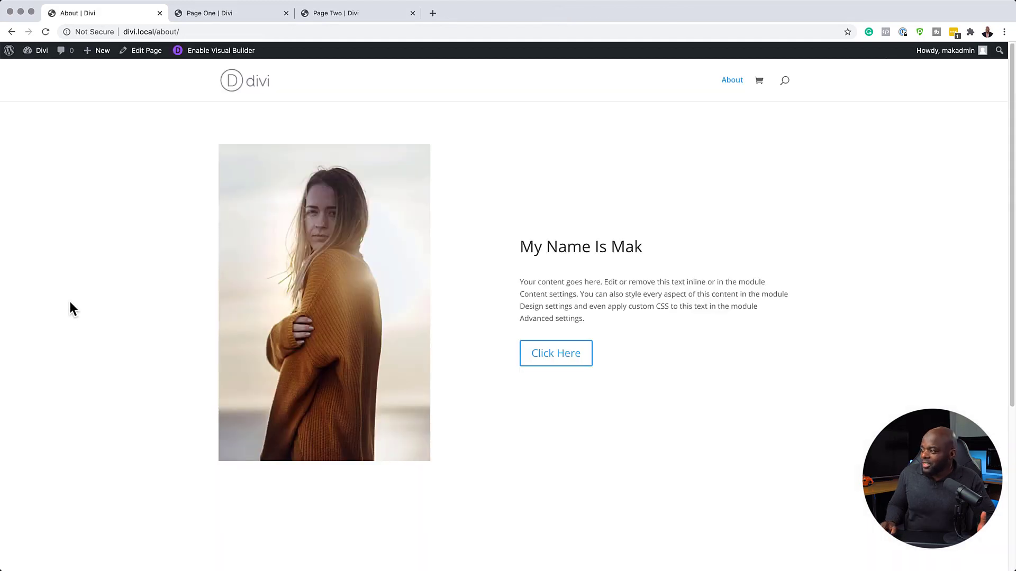
scroll(619, 338, "down", 5)
scroll(668, 349, "up", 5)
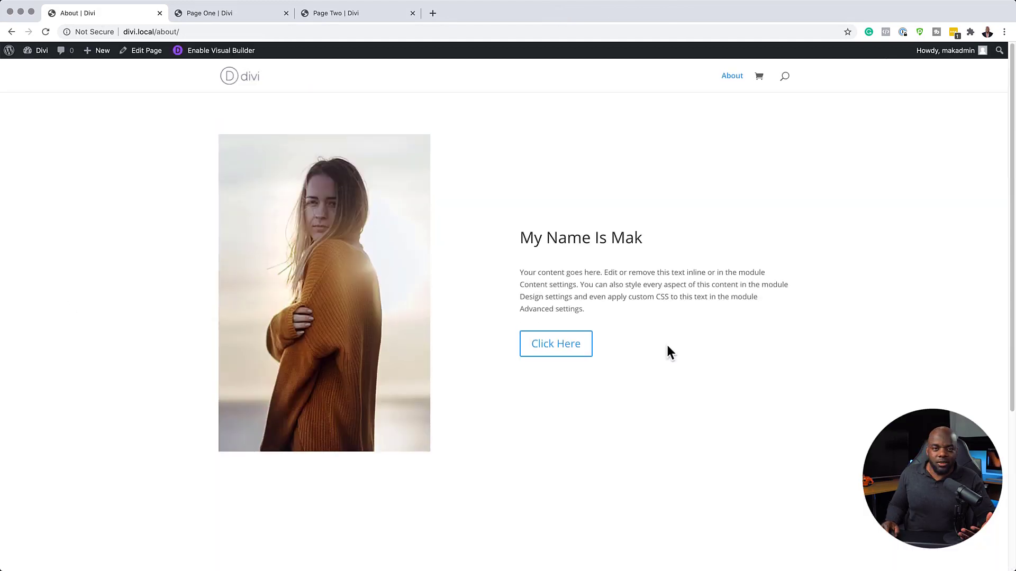
left_click_drag(520, 280, 631, 317)
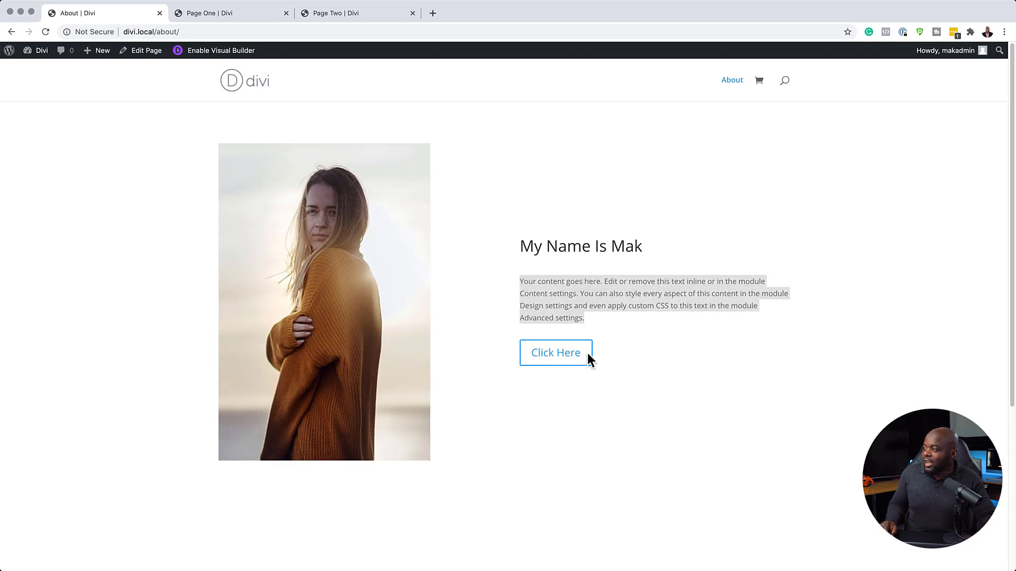
left_click_drag(516, 245, 665, 245)
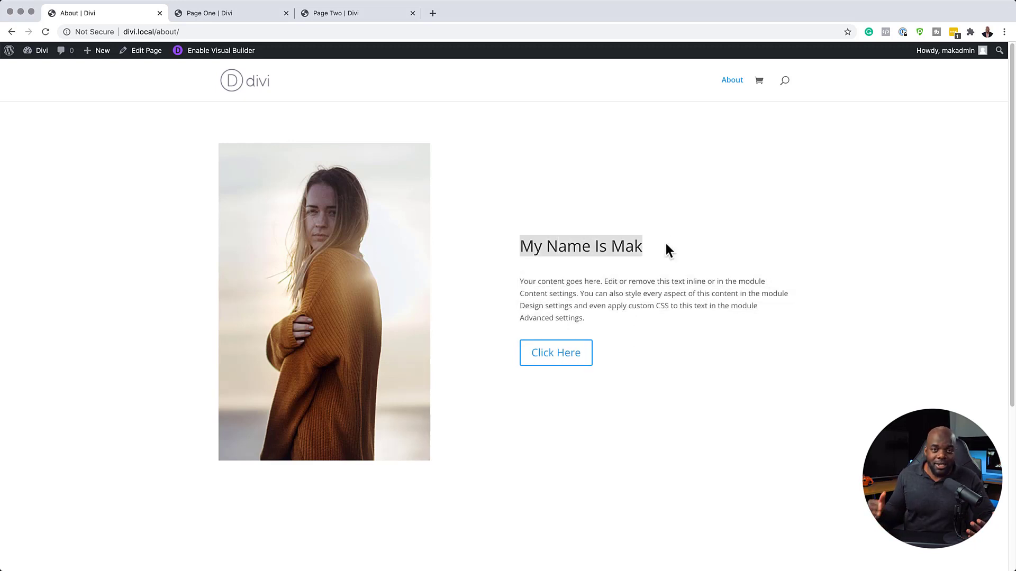
left_click(478, 214)
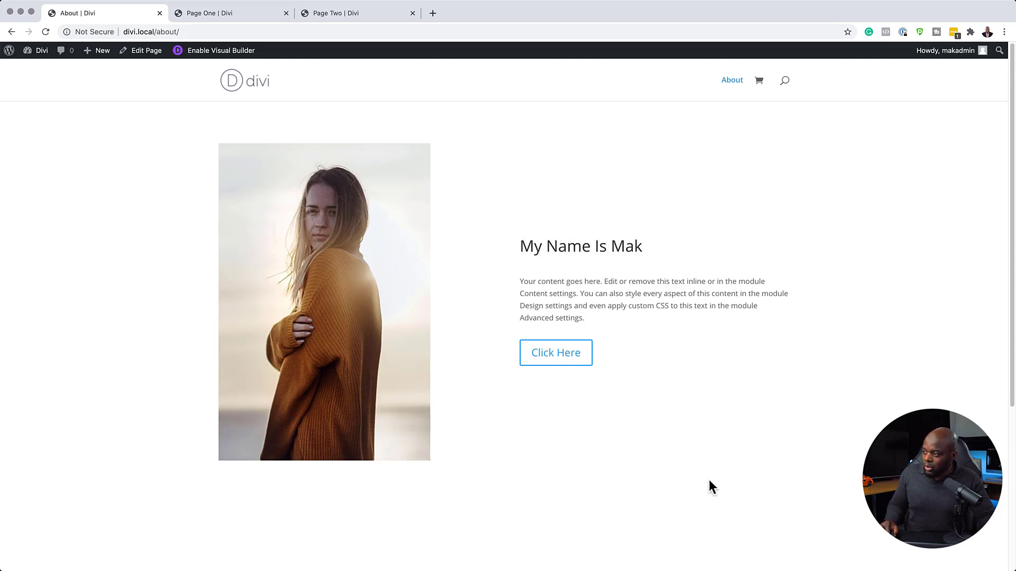
- Revisit the live Page One and Page Two to contrast their template styling with the About page
left_click(245, 15)
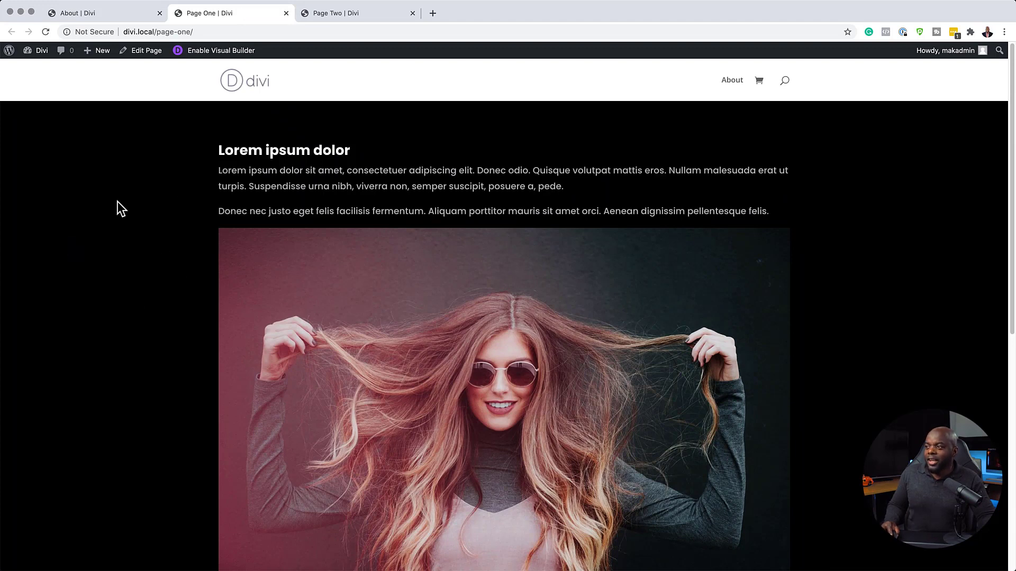
left_click(360, 12)
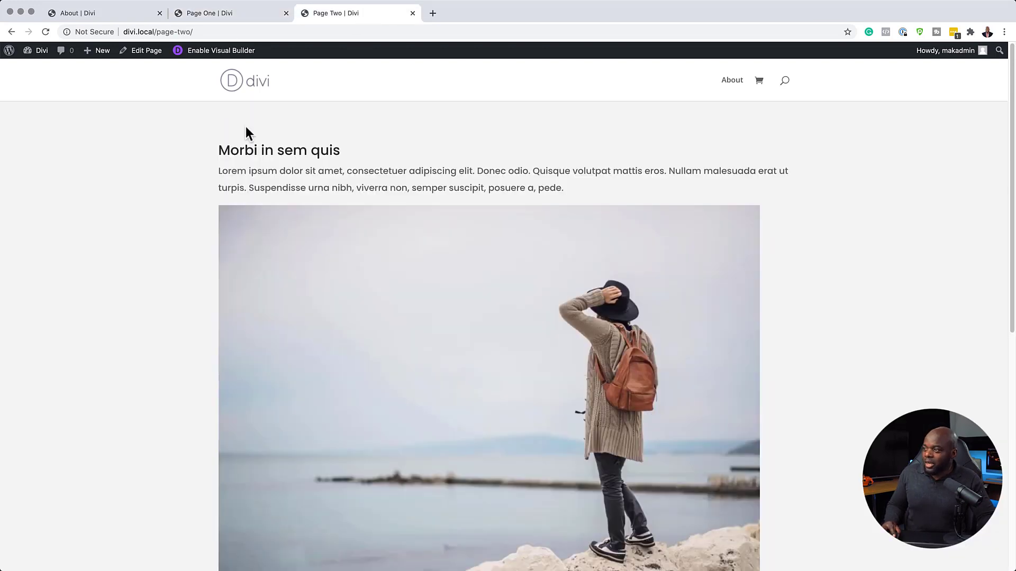
scroll(183, 319, "down", 2)
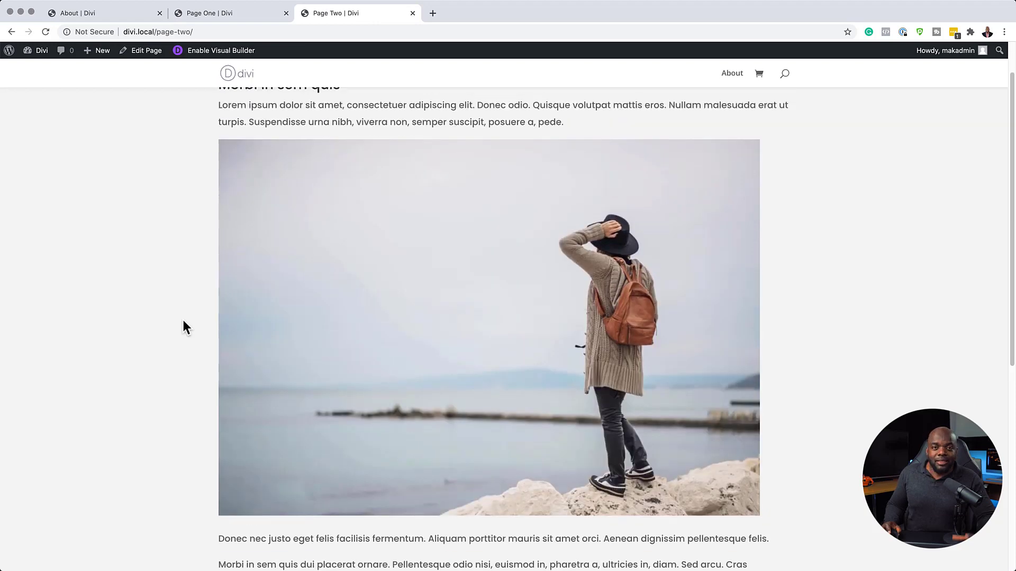
scroll(183, 319, "up", 2)
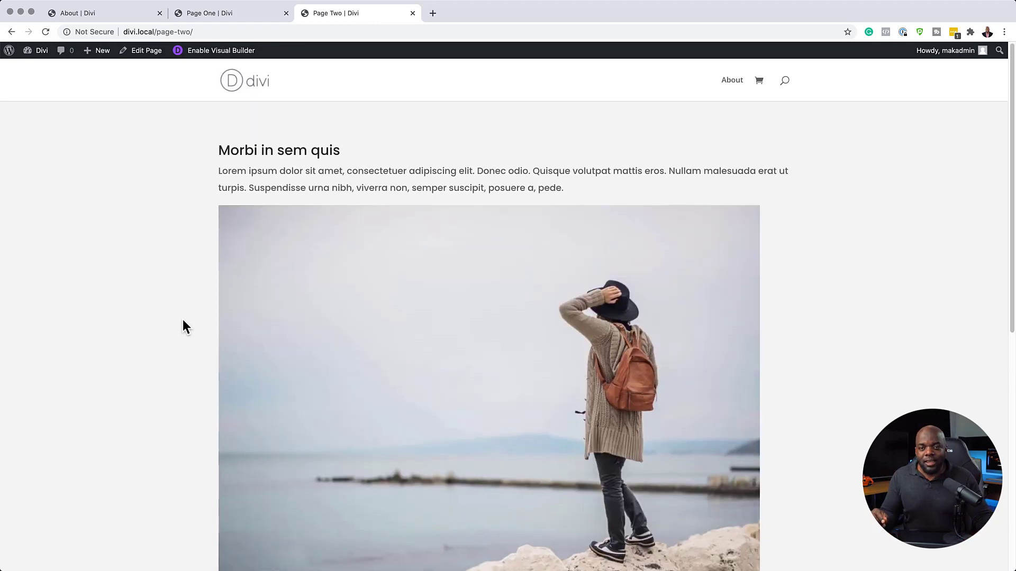